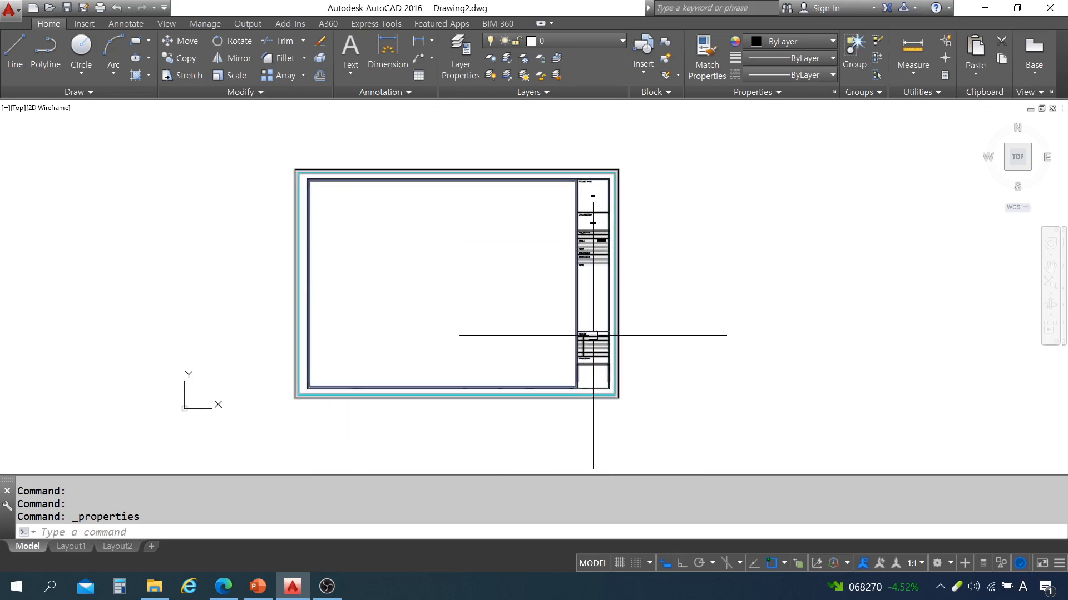
scroll(740, 334, "up", 2)
scroll(689, 323, "down", 2)
middle_click_drag(651, 315, 658, 320)
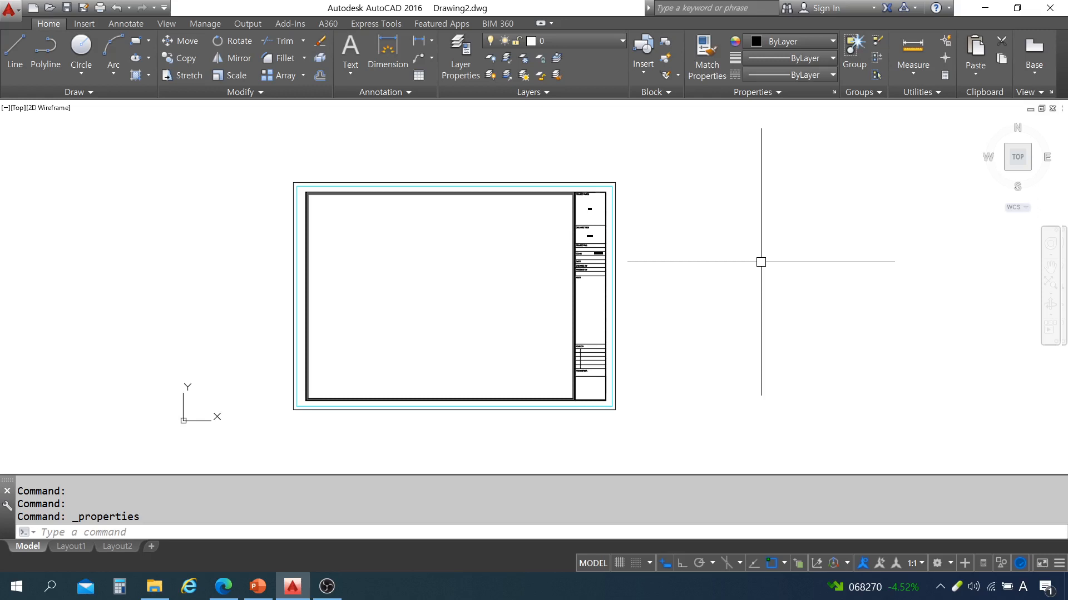
key("Escape")
type("s")
key("Return")
left_click(649, 437)
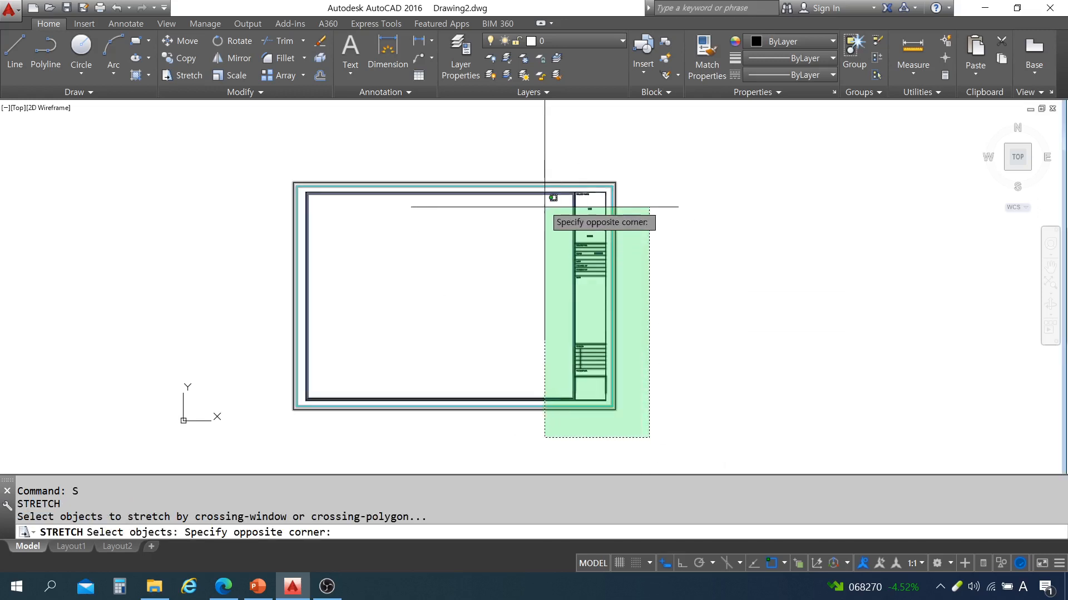
left_click(544, 207)
key("Return")
left_click(664, 255)
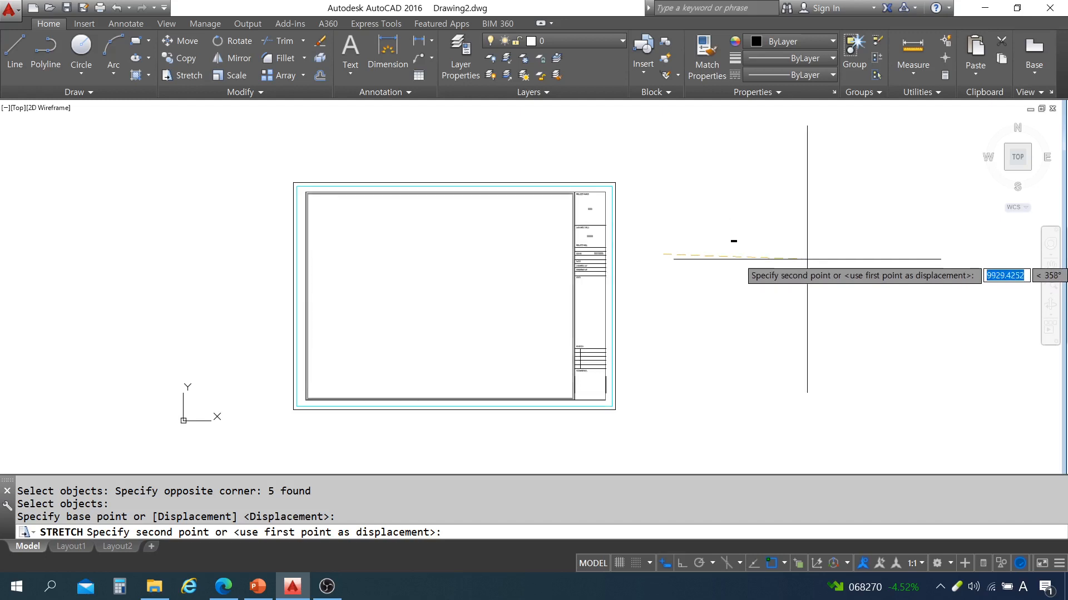
key("Escape")
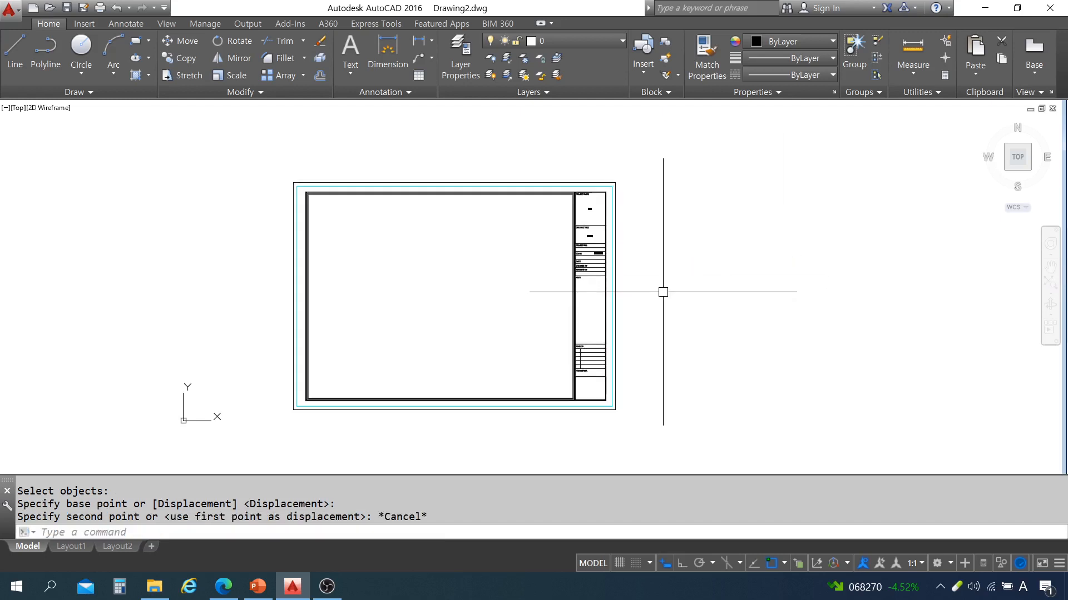
key("Escape")
key("Escape")
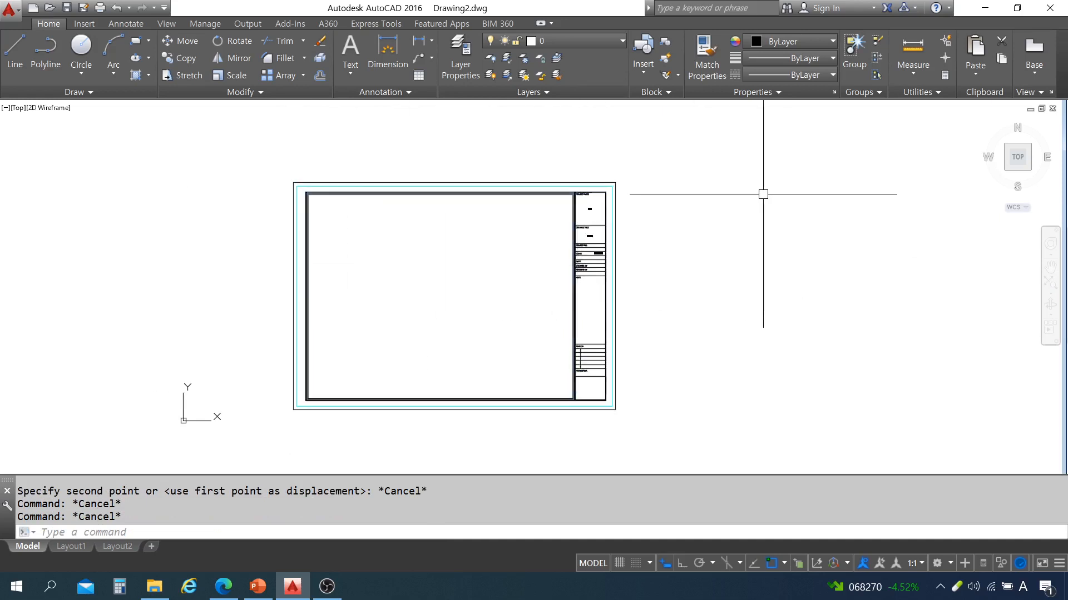
key("Escape")
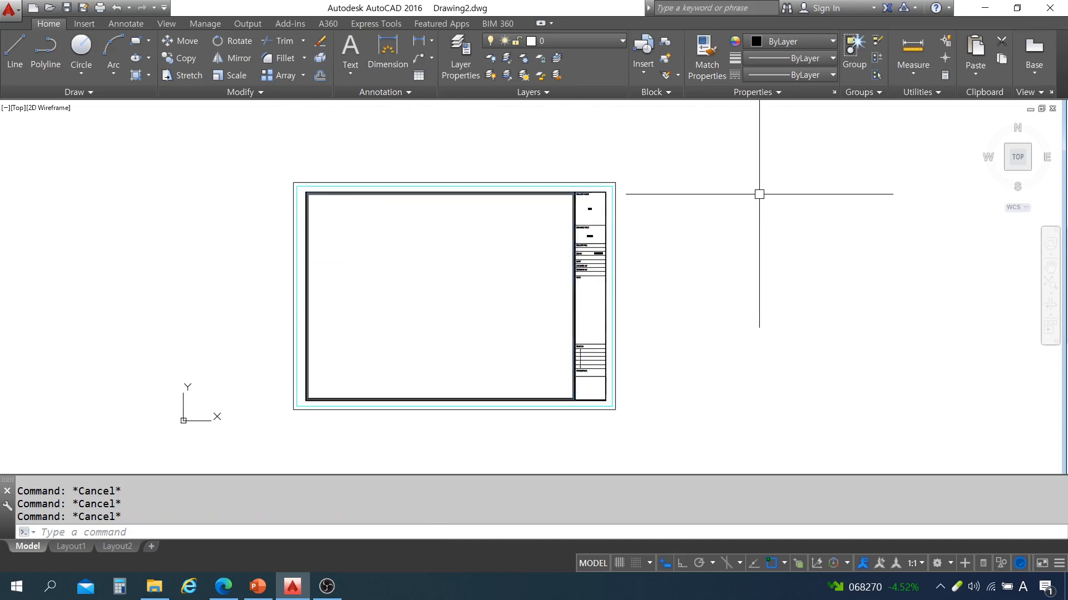
left_click(453, 182)
key("Escape")
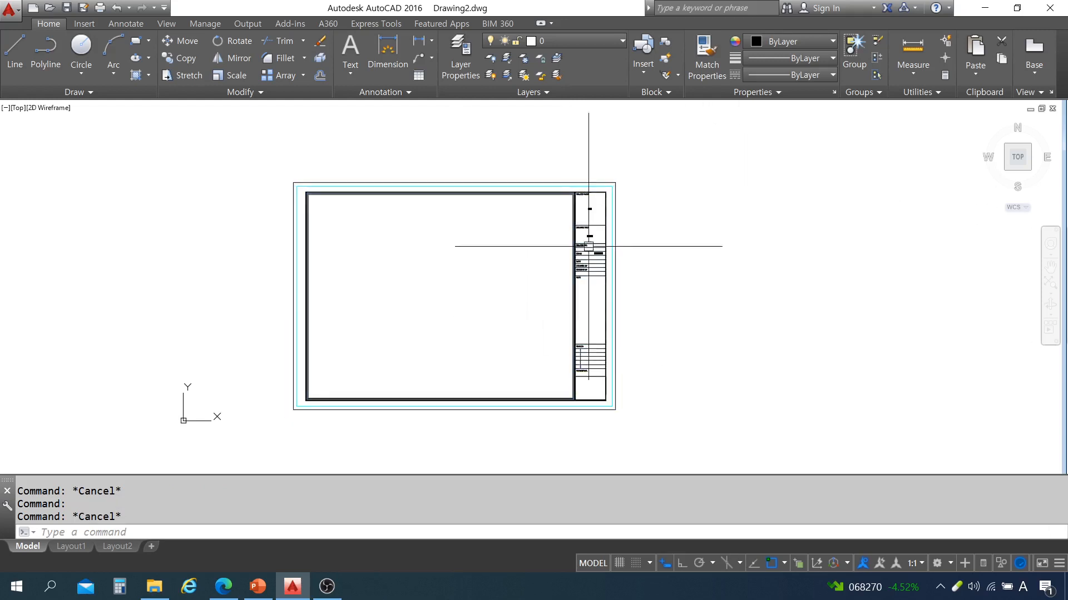
key("Escape")
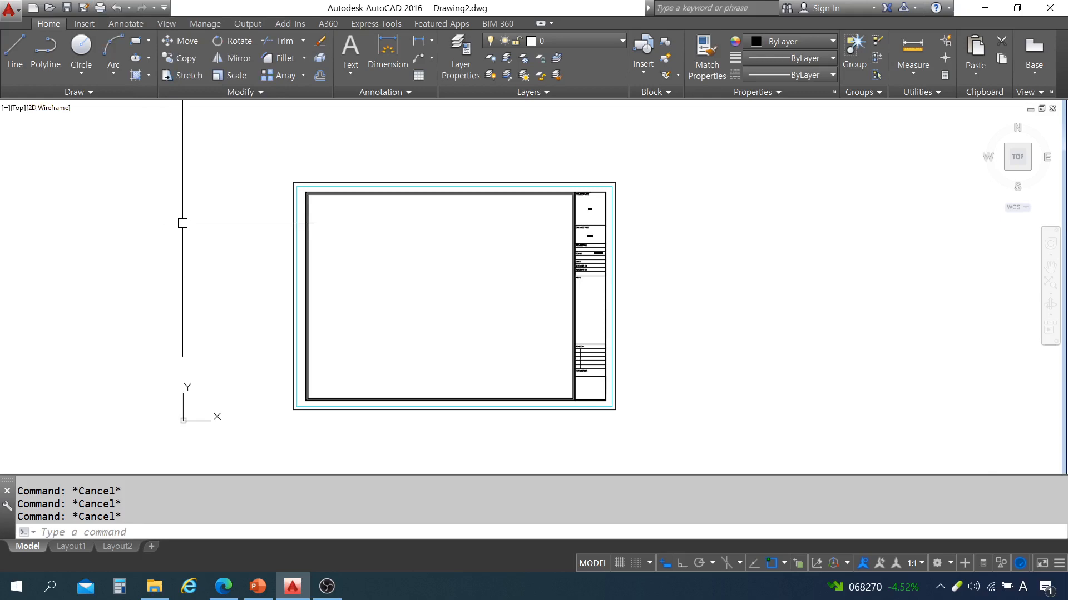
- Set up a plot with the DWG To PDF.pc3 plotter and ISO A3 (420.00 x 297.00 MM) paper
key("ctrl+p")
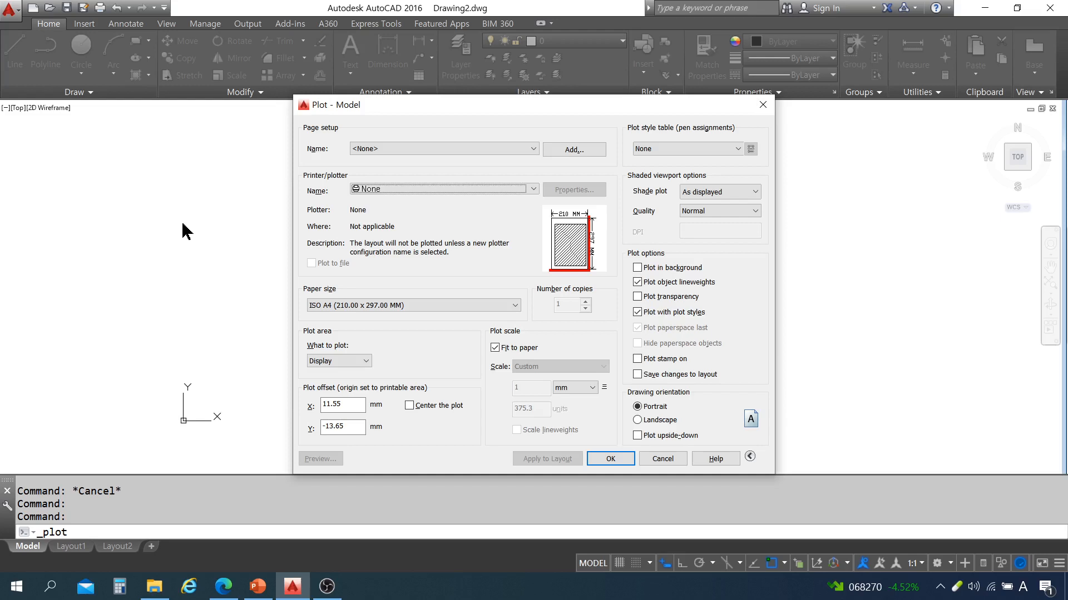
left_click_drag(469, 113, 416, 88)
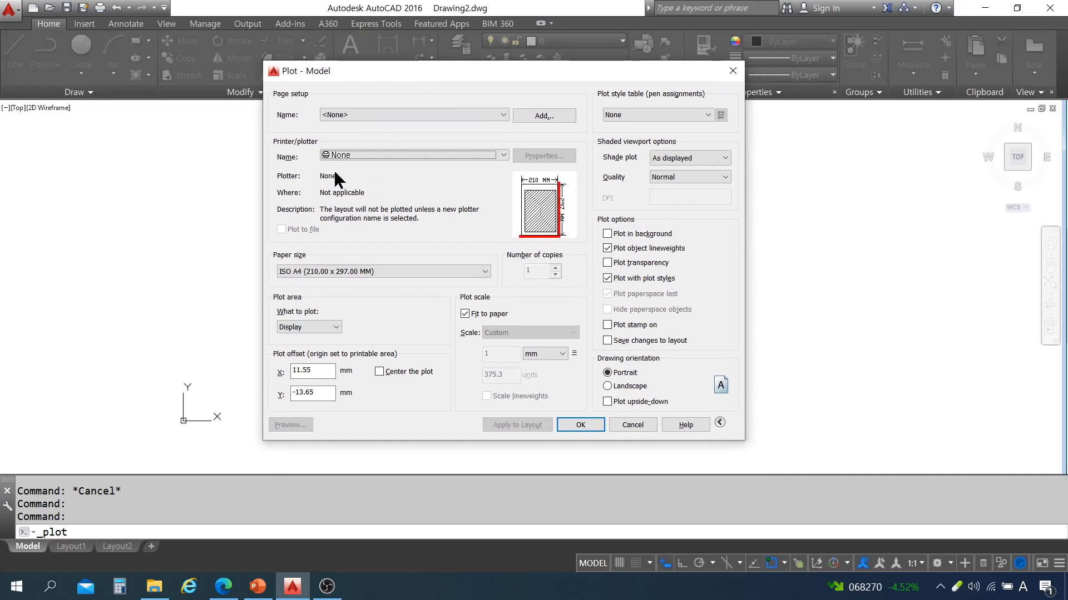
left_click(359, 156)
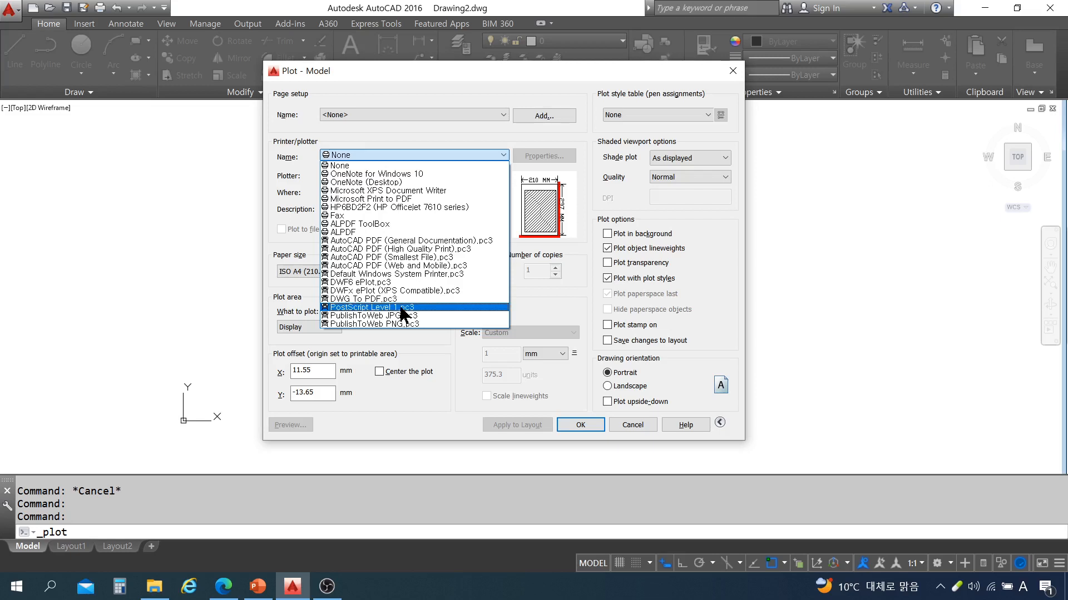
left_click(433, 307)
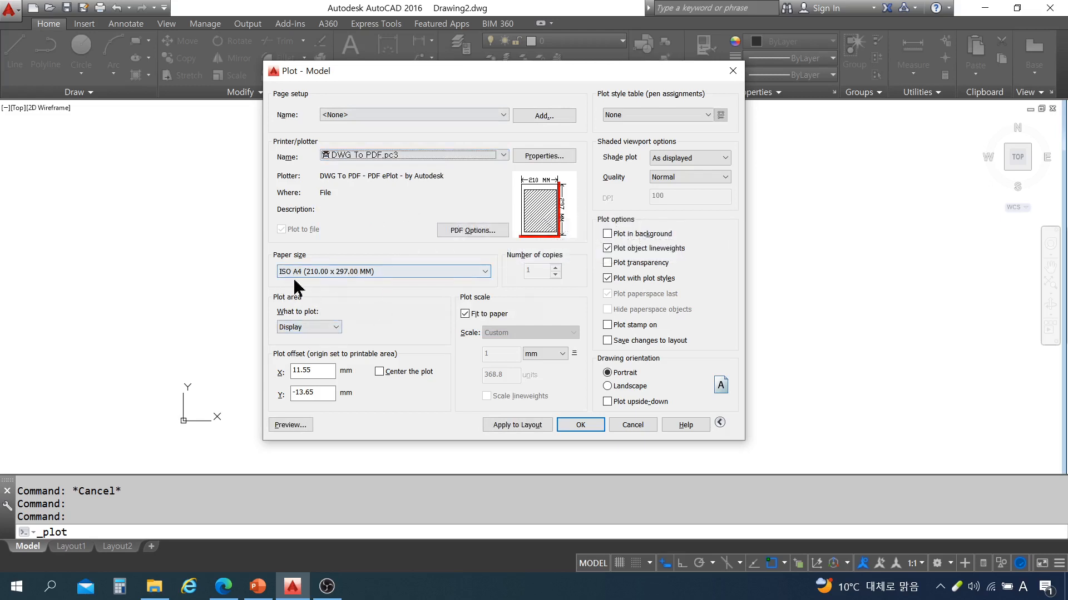
left_click(359, 270)
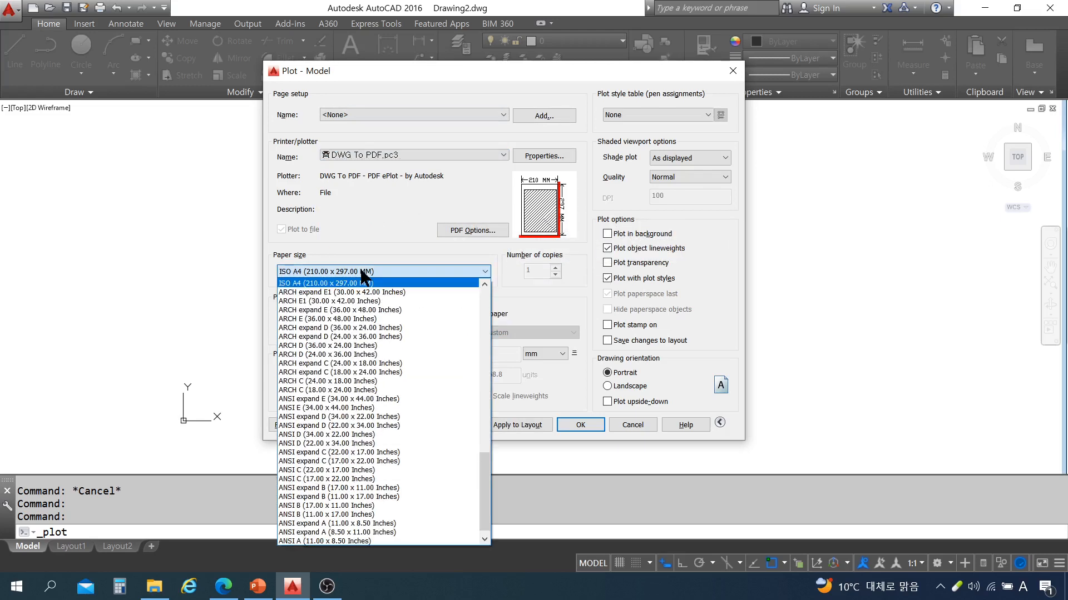
scroll(372, 311, "up", 3)
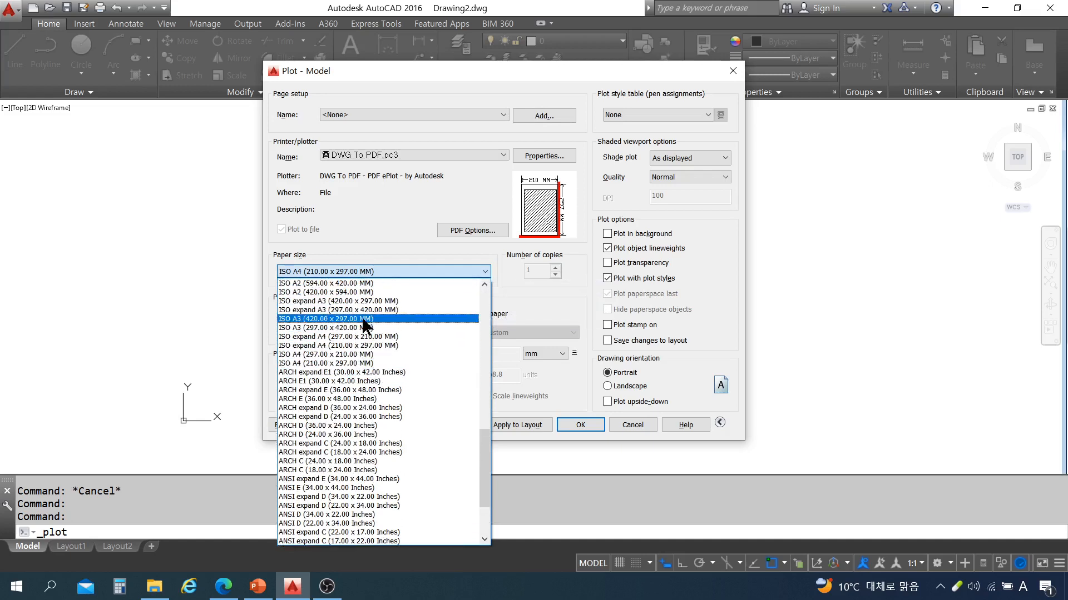
left_click(363, 320)
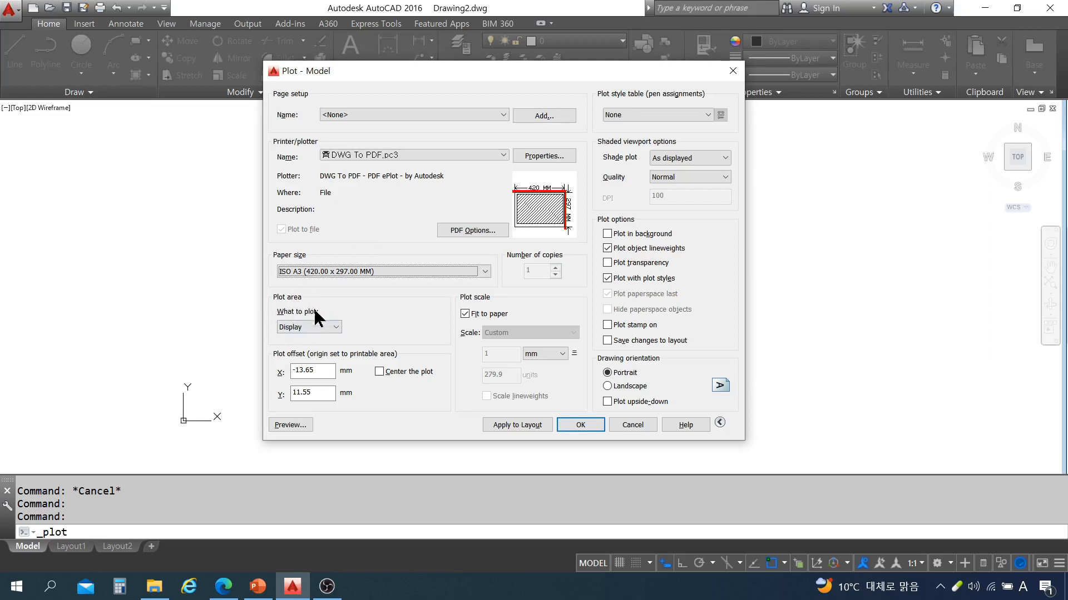
- Define the plot area as a window around the drawing sheet's outer border and preview the plot
left_click(315, 329)
left_click(314, 365)
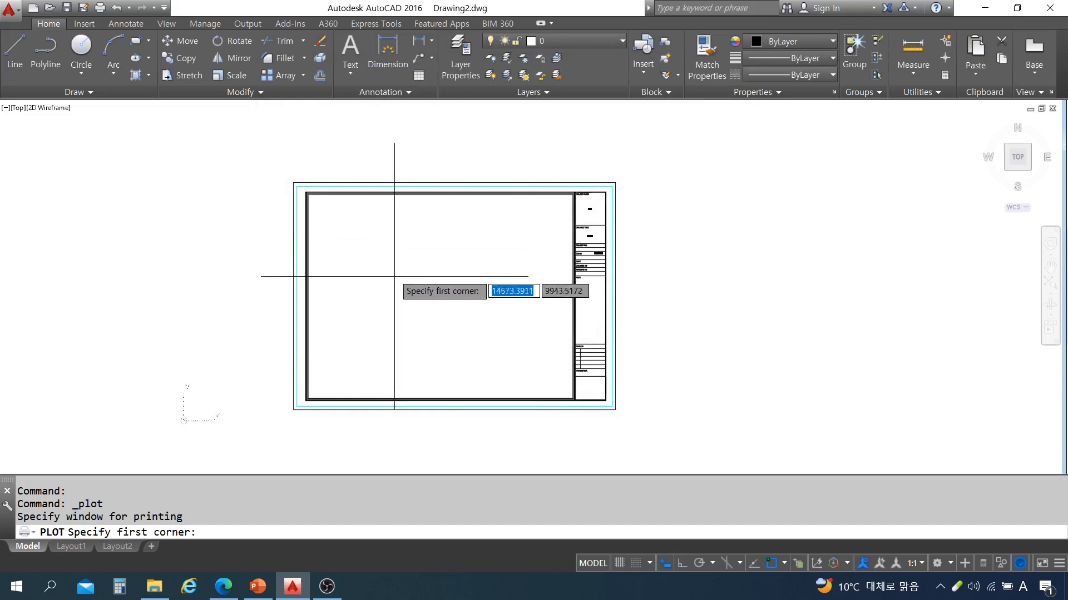
left_click(293, 183)
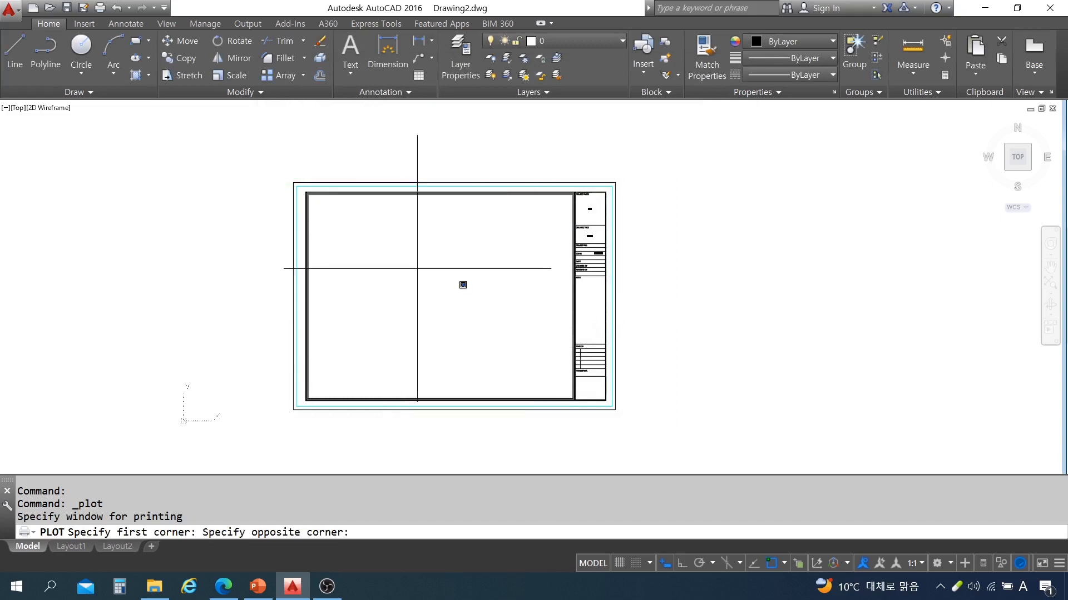
left_click(615, 410)
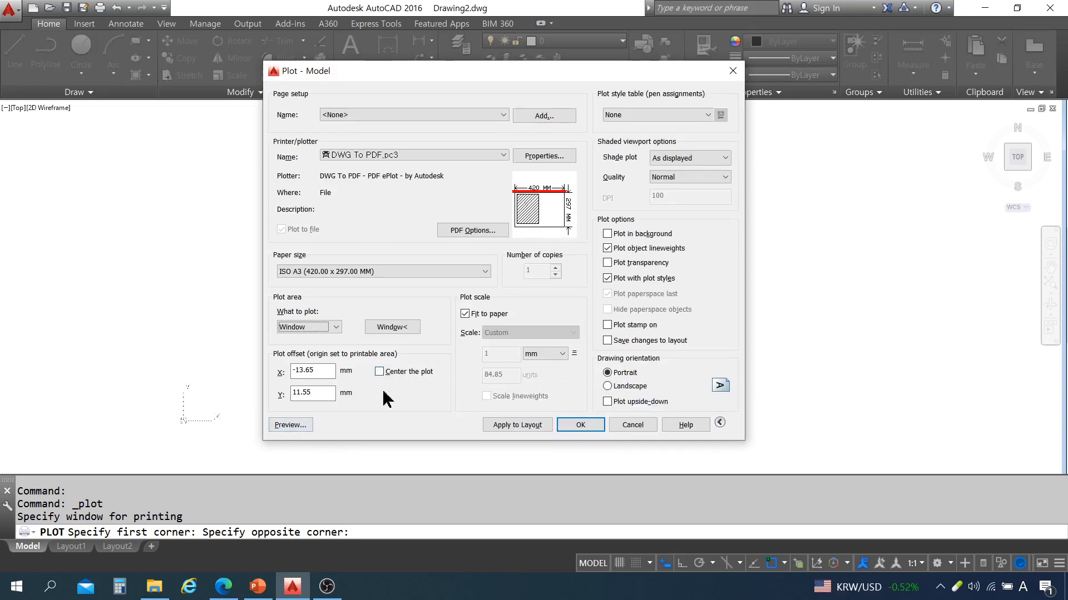
left_click(295, 427)
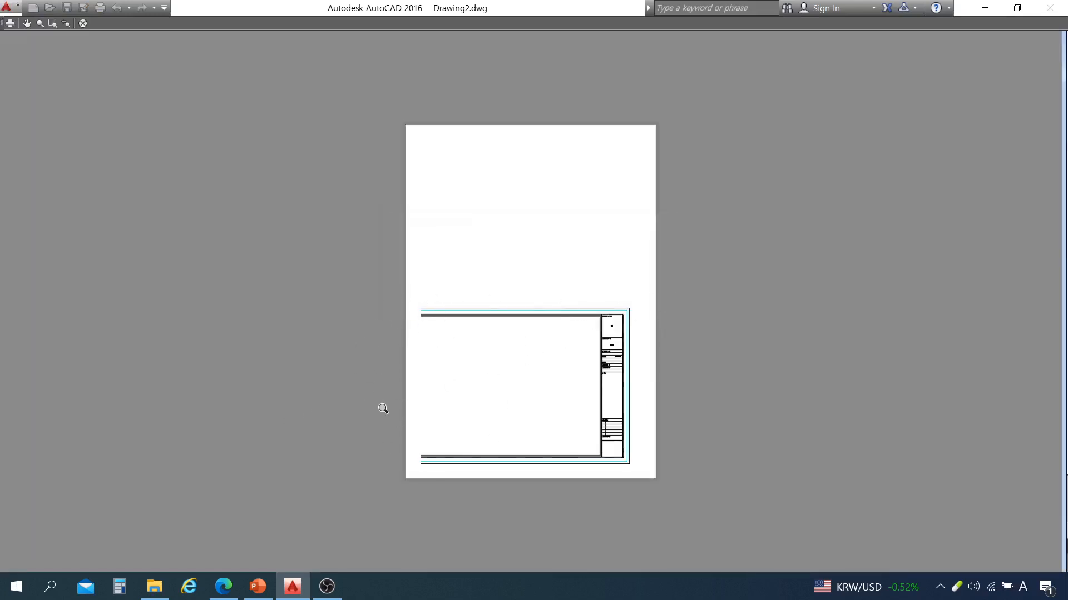
key("Escape")
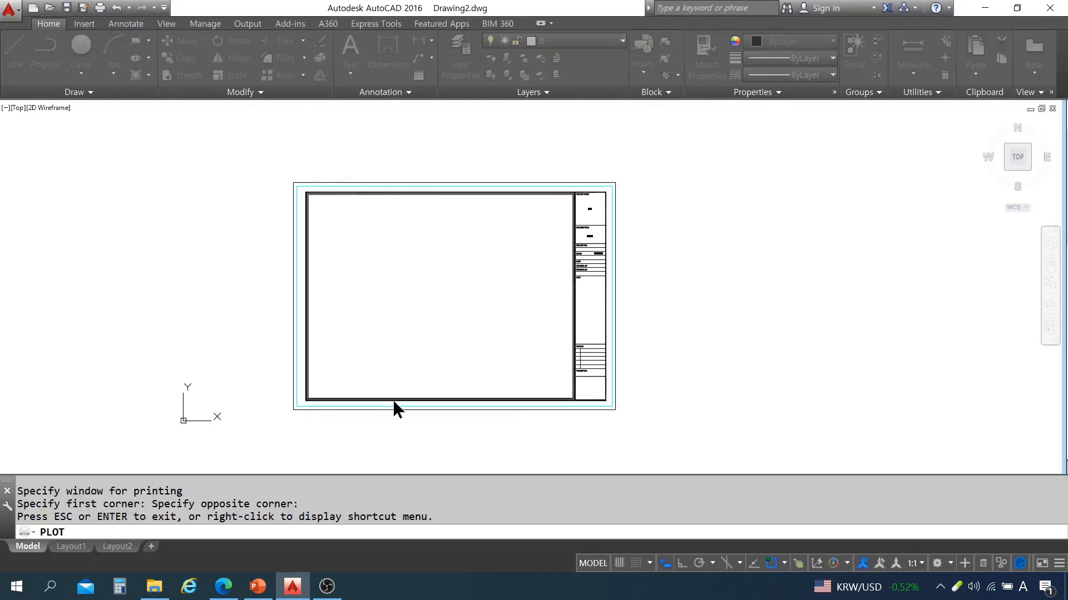
- Center the plot on the paper and preview it
left_click(415, 406)
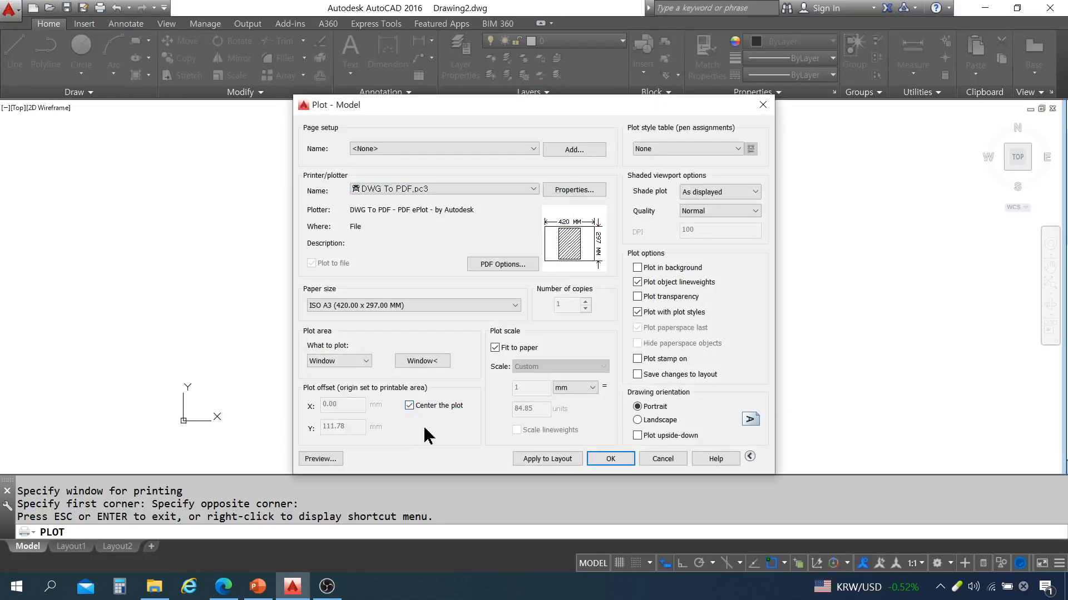
left_click(319, 460)
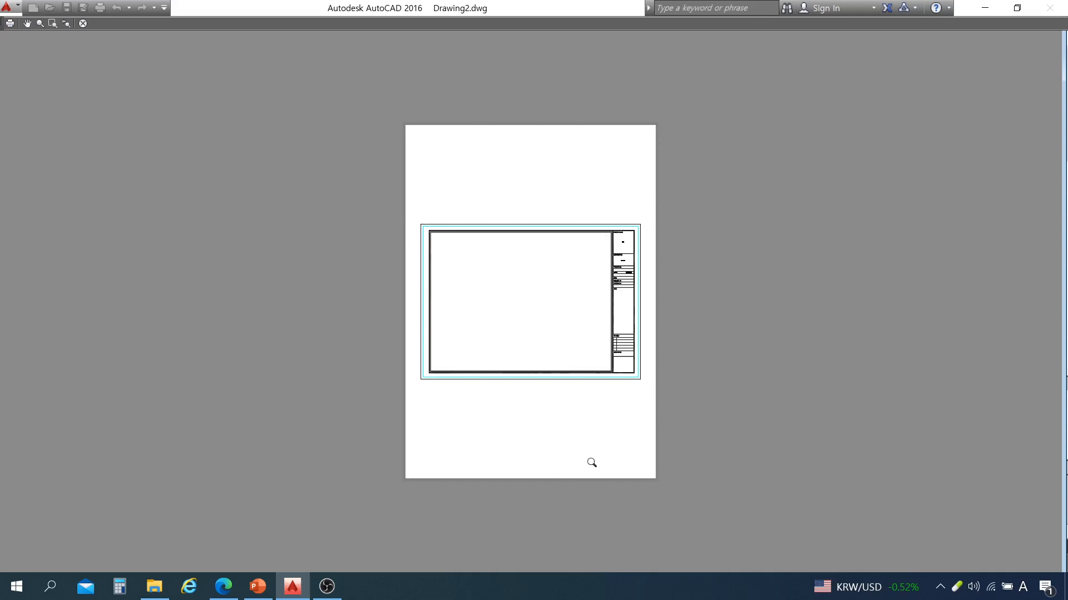
key("Escape")
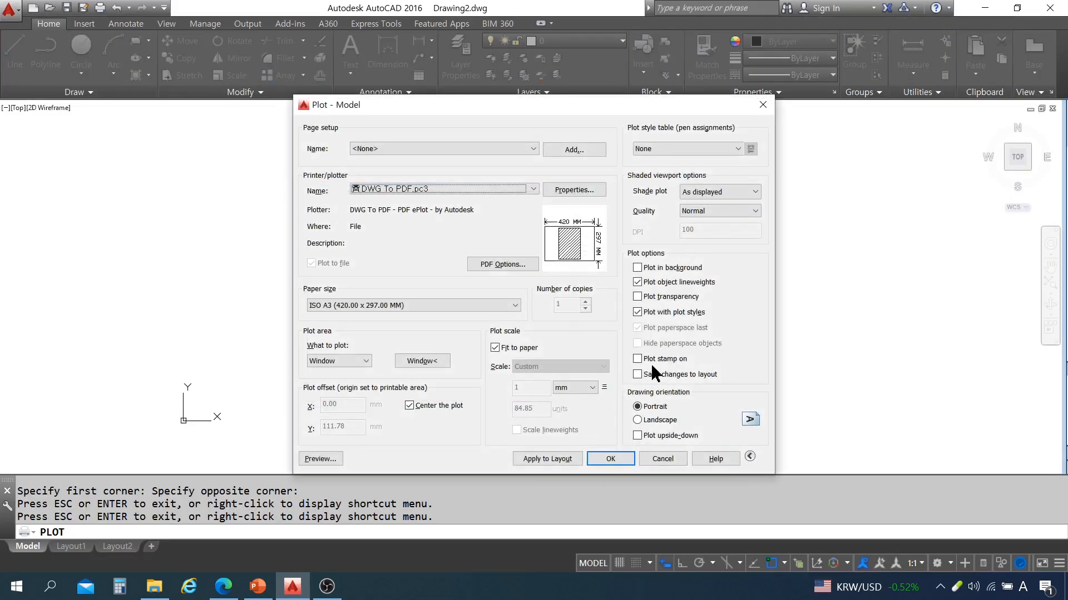
- Preview the plot in landscape orientation and close the plot settings without plotting
left_click(662, 420)
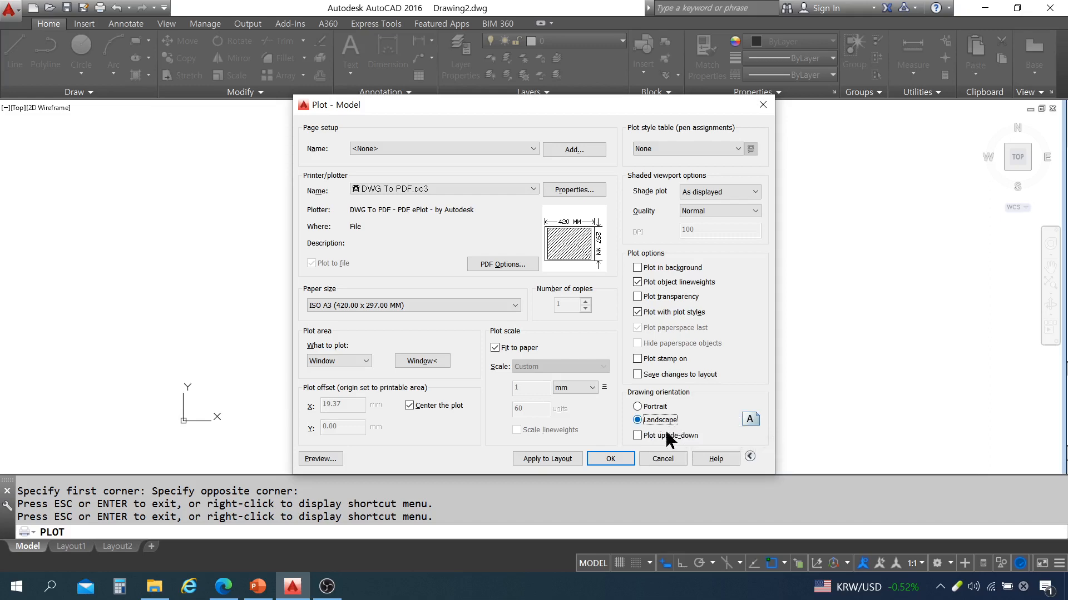
left_click(320, 459)
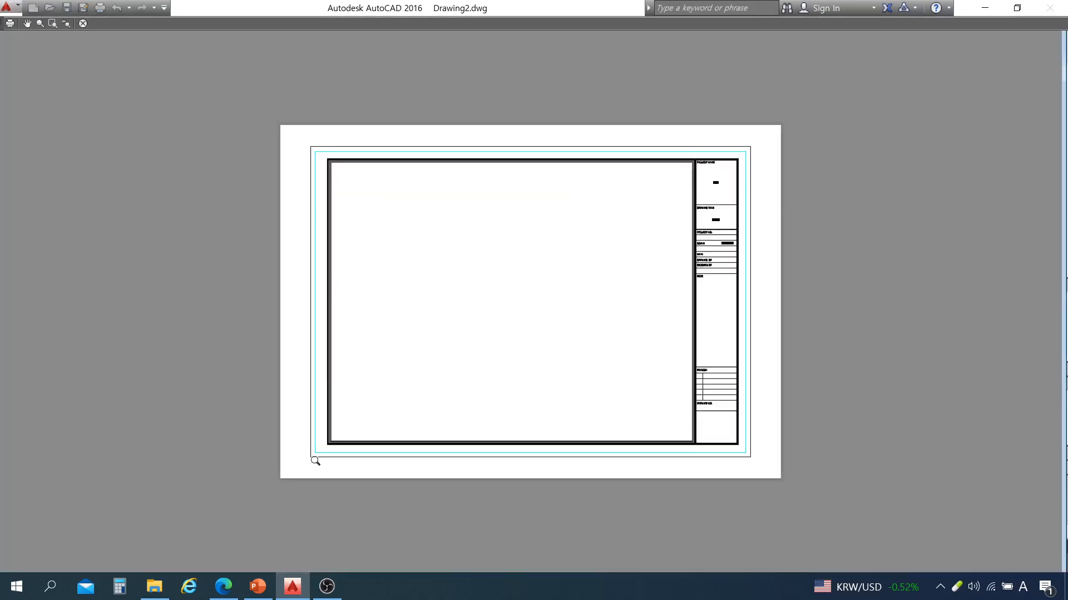
key("Escape")
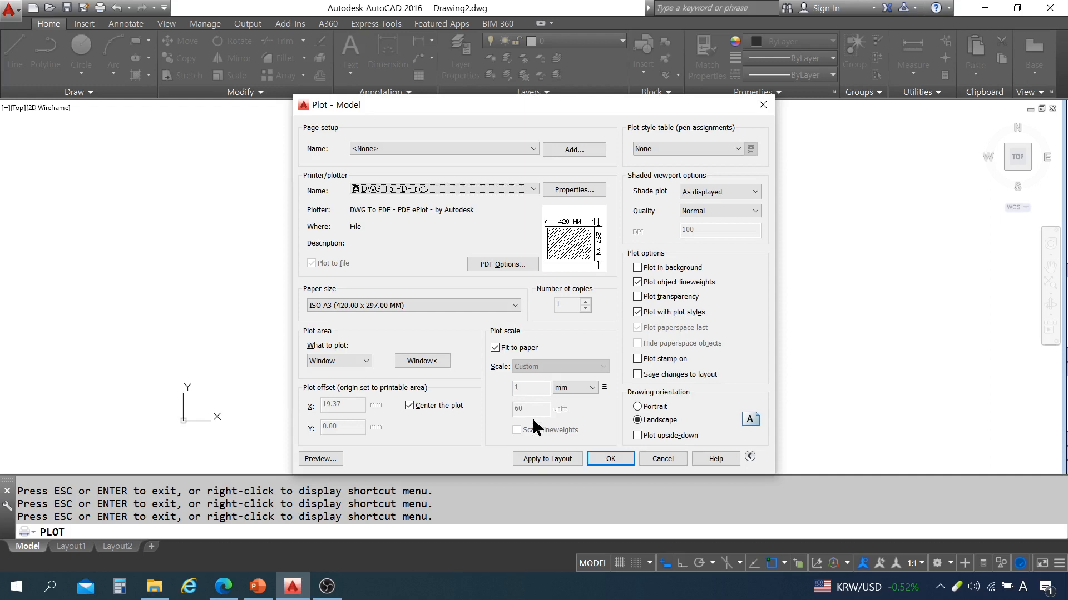
left_click(763, 111)
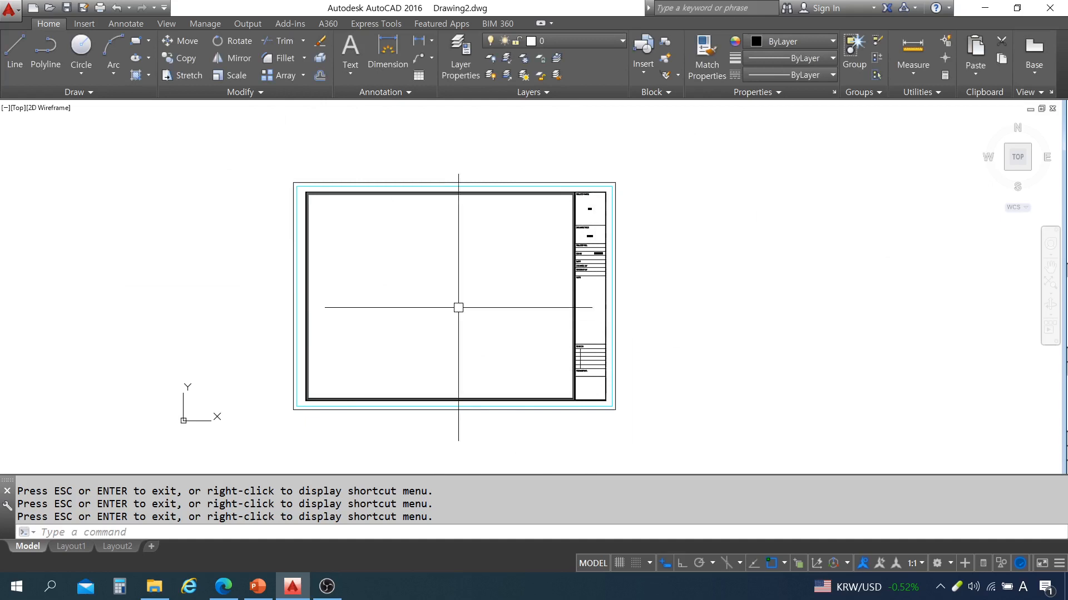
key("Escape")
key("Escape")
- Move the small dimensioned floor plan with its dimensions into the drawing area of the title block sheet
scroll(544, 280, "down", 5)
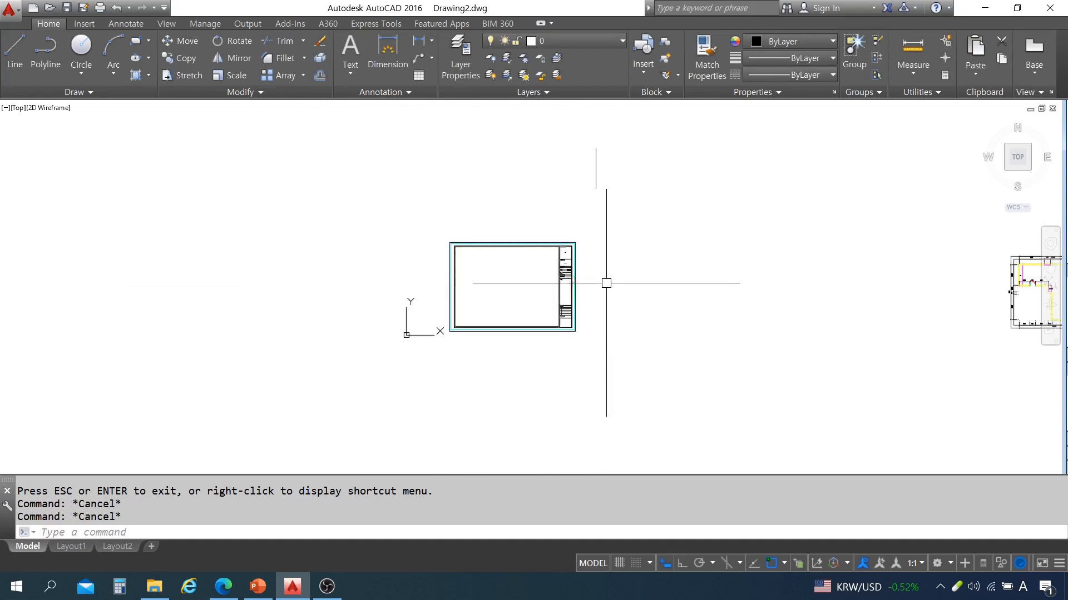
middle_click_drag(882, 306, 629, 285)
middle_click_drag(829, 297, 644, 292)
type("M")
key("space")
left_click(690, 327)
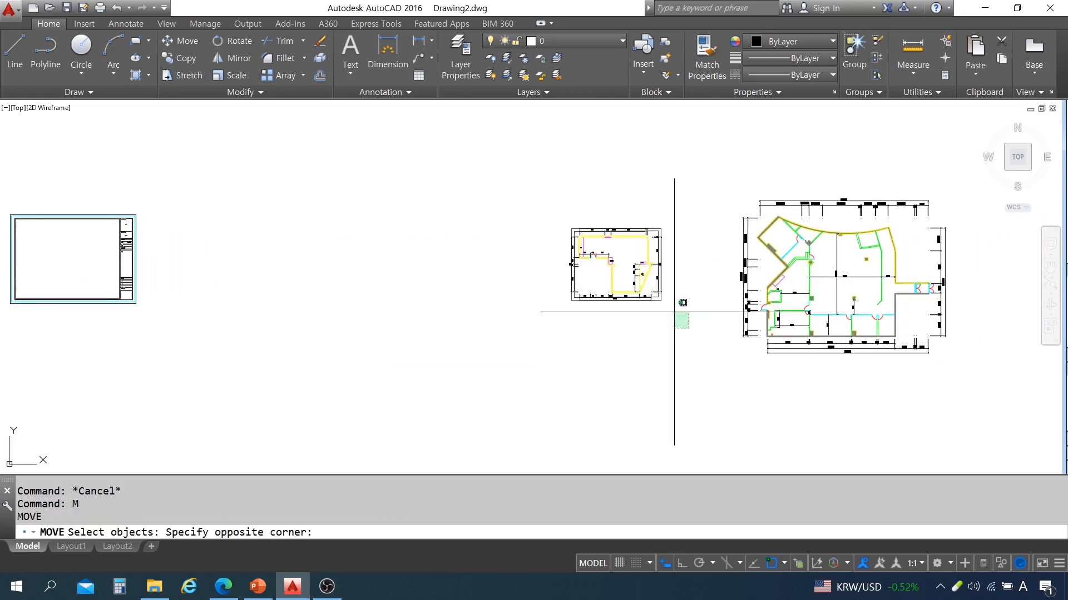
left_click(562, 217)
key("space")
left_click(634, 263)
middle_click_drag(333, 284, 680, 274)
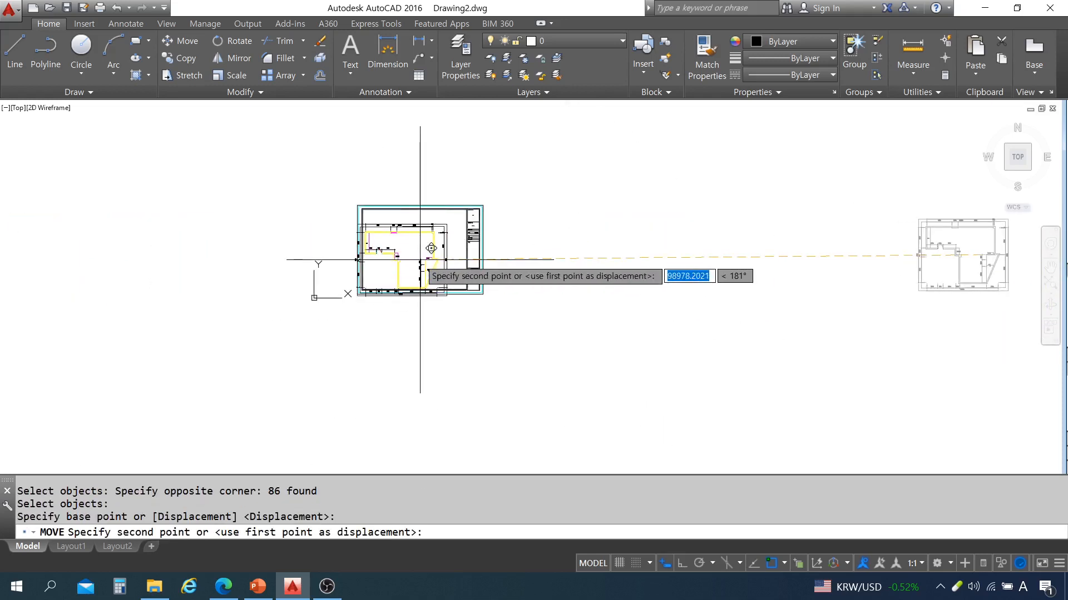
scroll(428, 239, "up", 6)
middle_click_drag(443, 234, 529, 276)
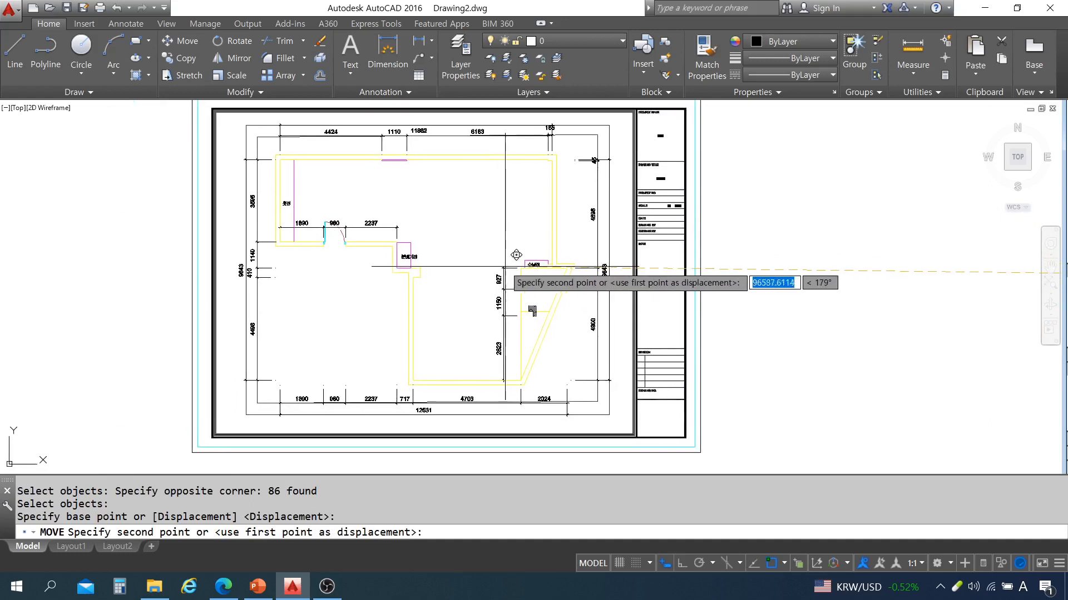
key("Escape")
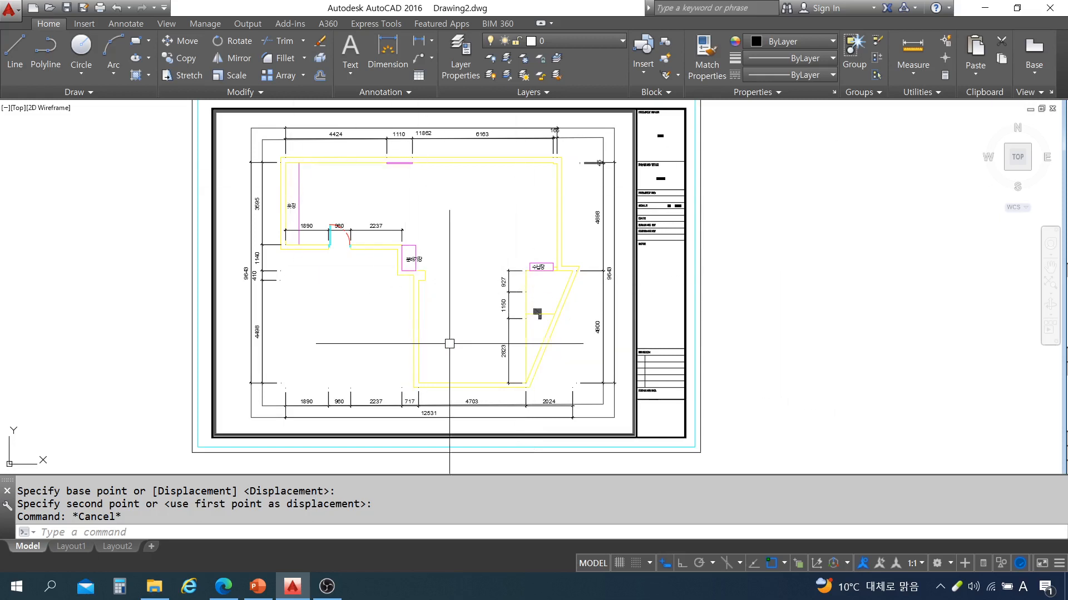
- Copy the title block sheet without its floor plan to the empty space beside the original sheet
scroll(684, 214, "up", 10)
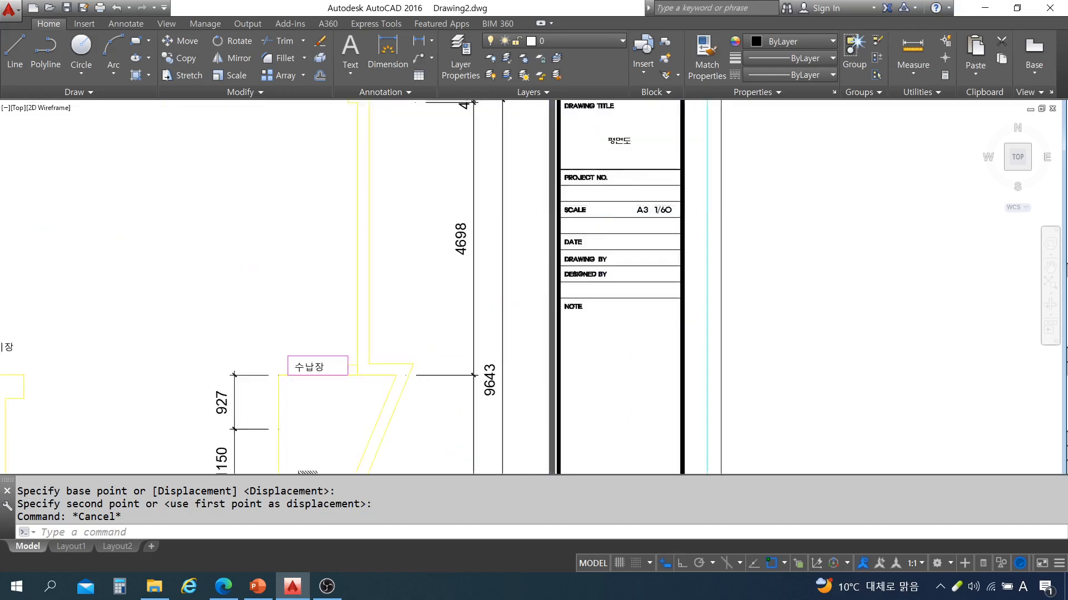
scroll(671, 262, "down", 10)
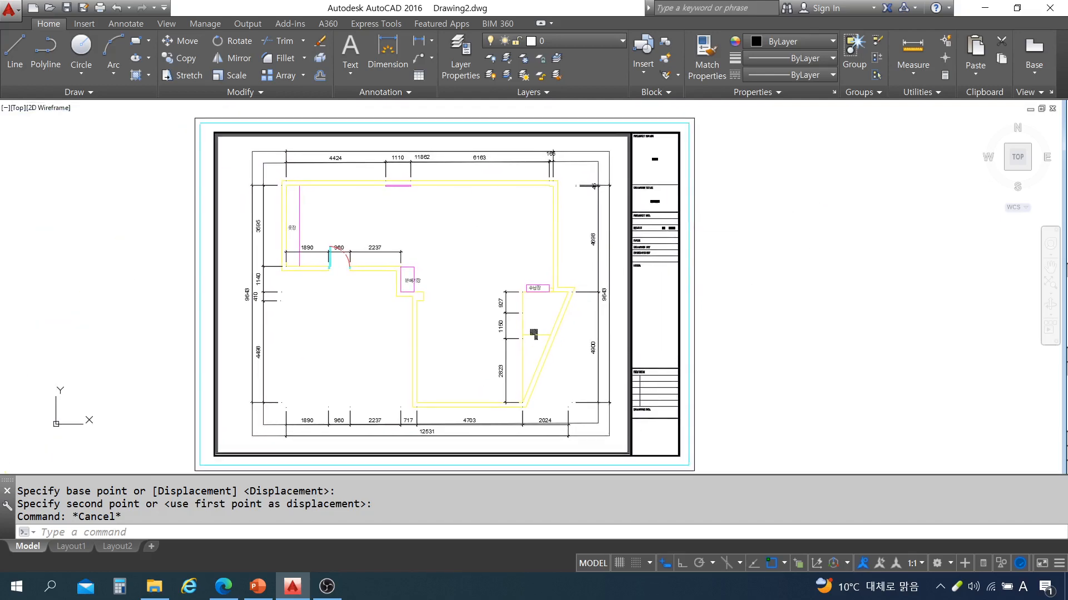
key("Escape")
key("Escape")
key("Return")
scroll(531, 259, "down", 2)
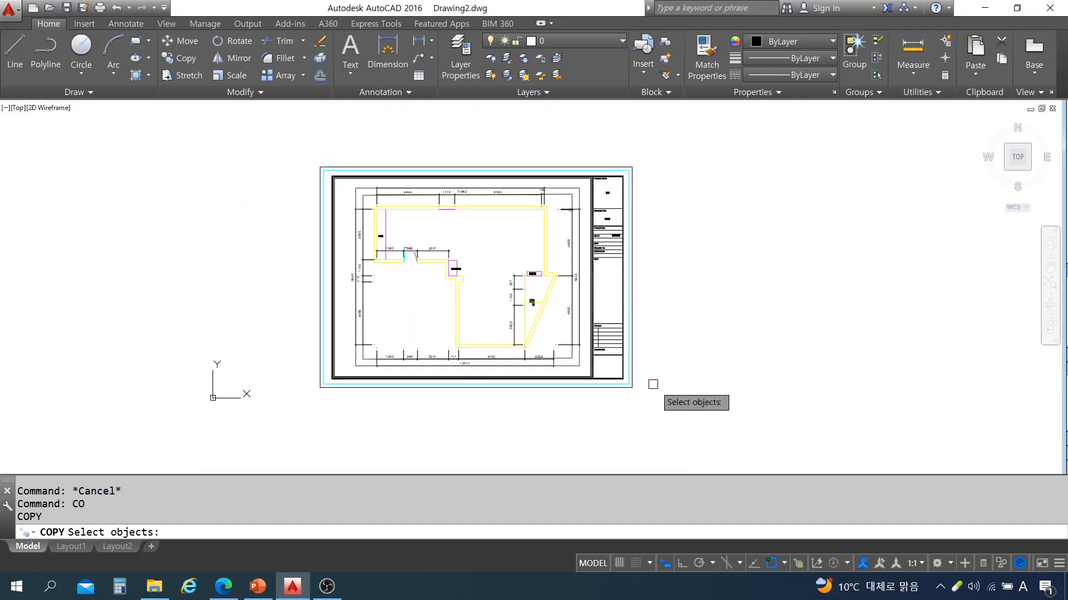
left_click(654, 383)
left_click(590, 230)
middle_click_drag(590, 229, 456, 229)
key("Return")
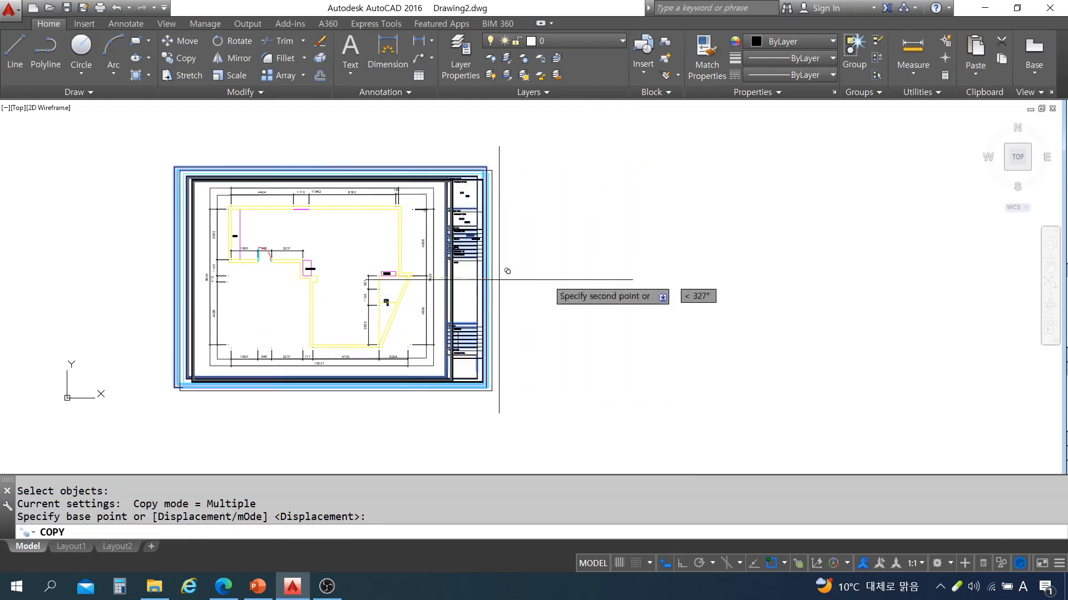
left_click(478, 289)
left_click(842, 292)
key("Escape")
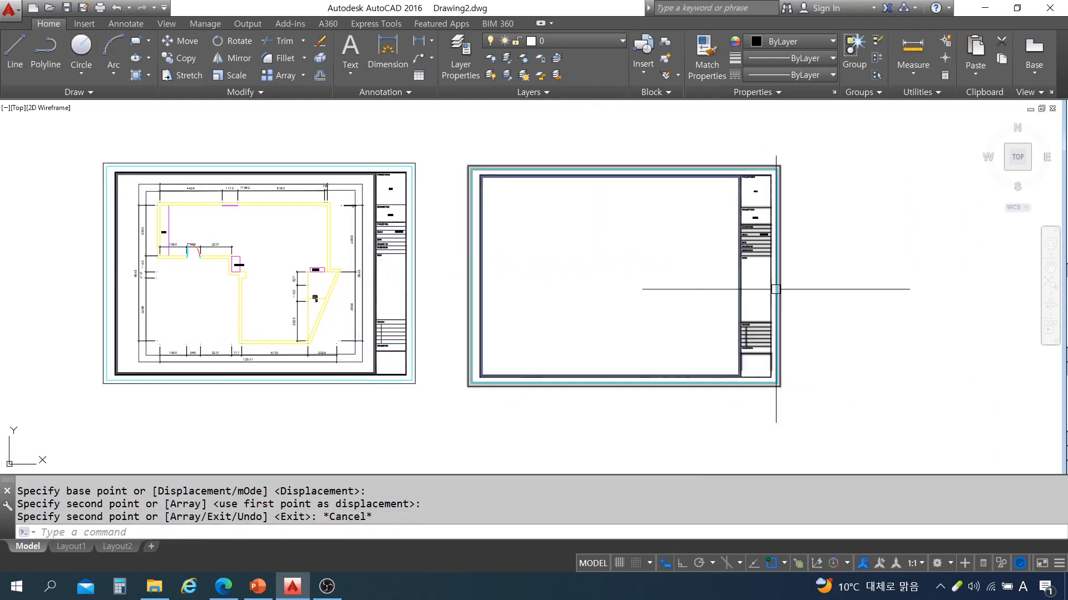
- Try to move the large dimensioned floor plan onto the copied empty title block sheet
scroll(501, 300, "down", 4)
mouse_move(958, 312)
middle_mouse_down()
mouse_move(688, 308)
mouse_move(471, 282)
middle_mouse_up()
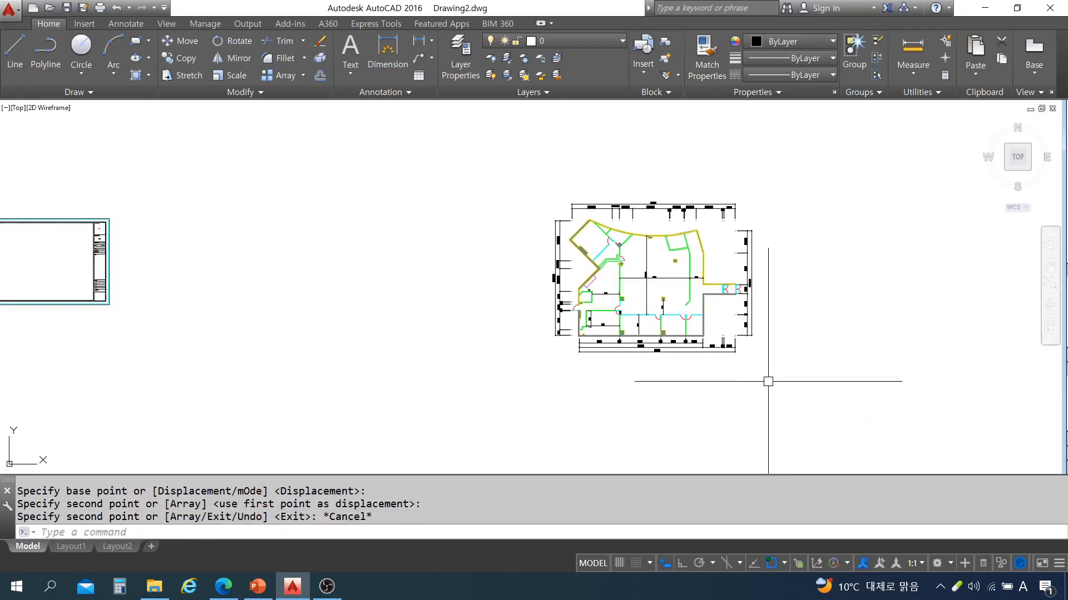
key("Escape")
type("m")
key("Return")
left_click(813, 406)
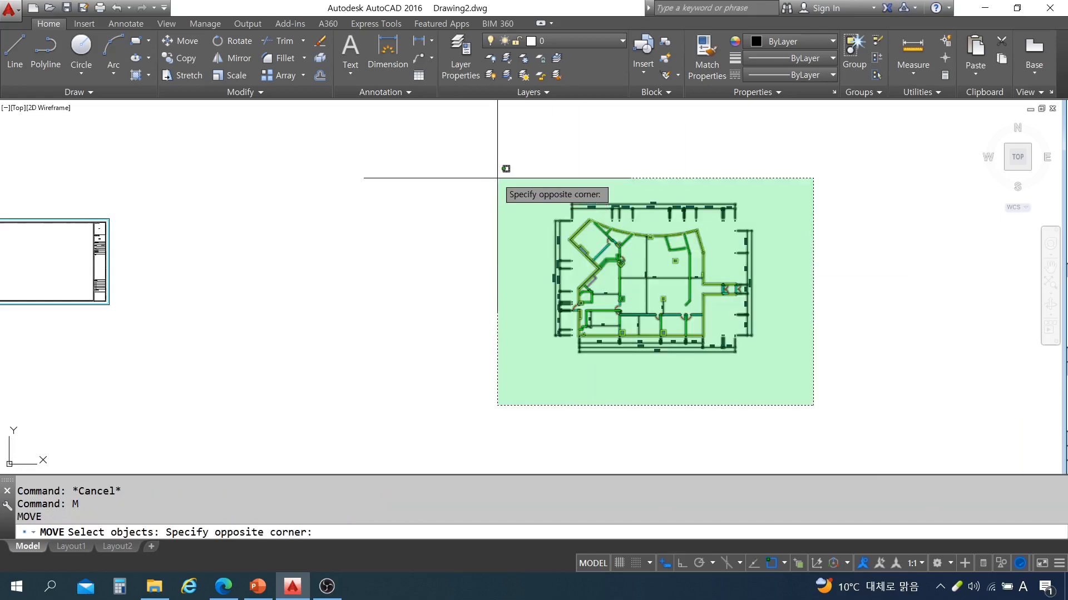
left_click(497, 176)
key("Return")
left_click(656, 263)
middle_click_drag(381, 259, 773, 220)
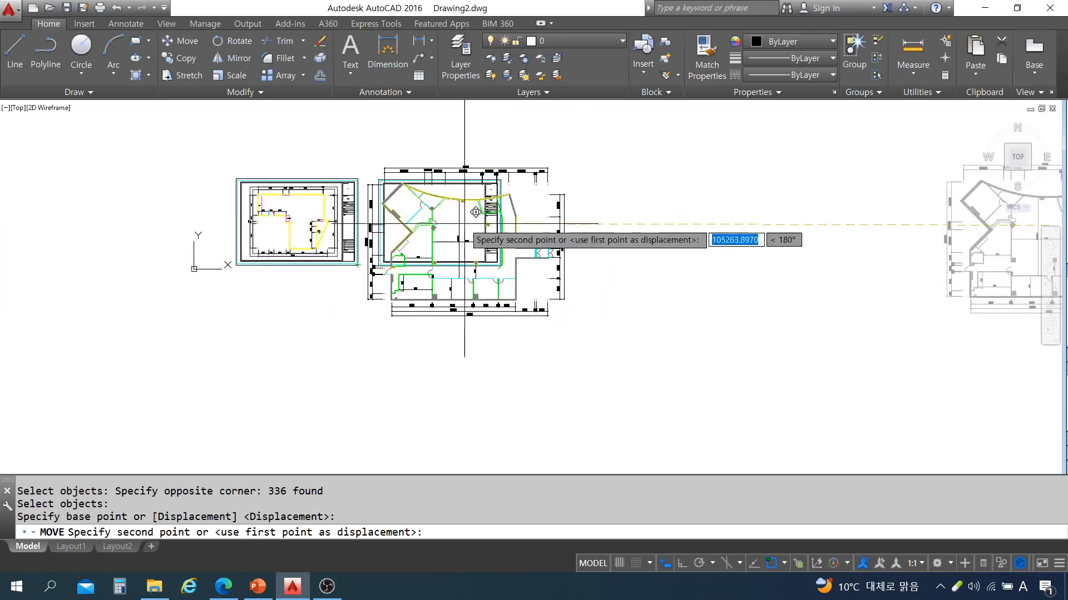
scroll(496, 200, "up", 4)
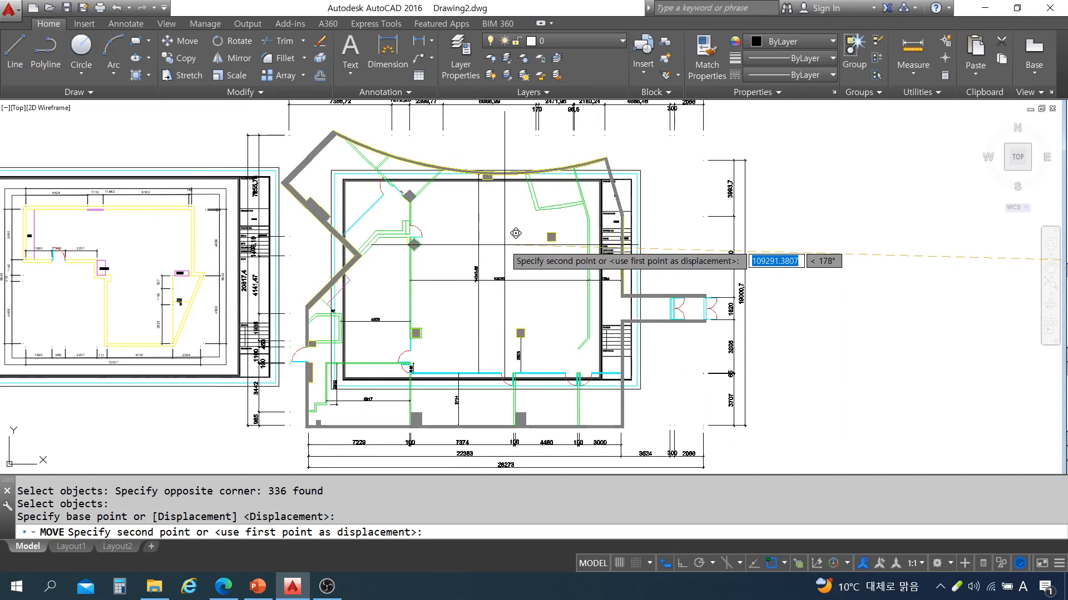
key("Escape")
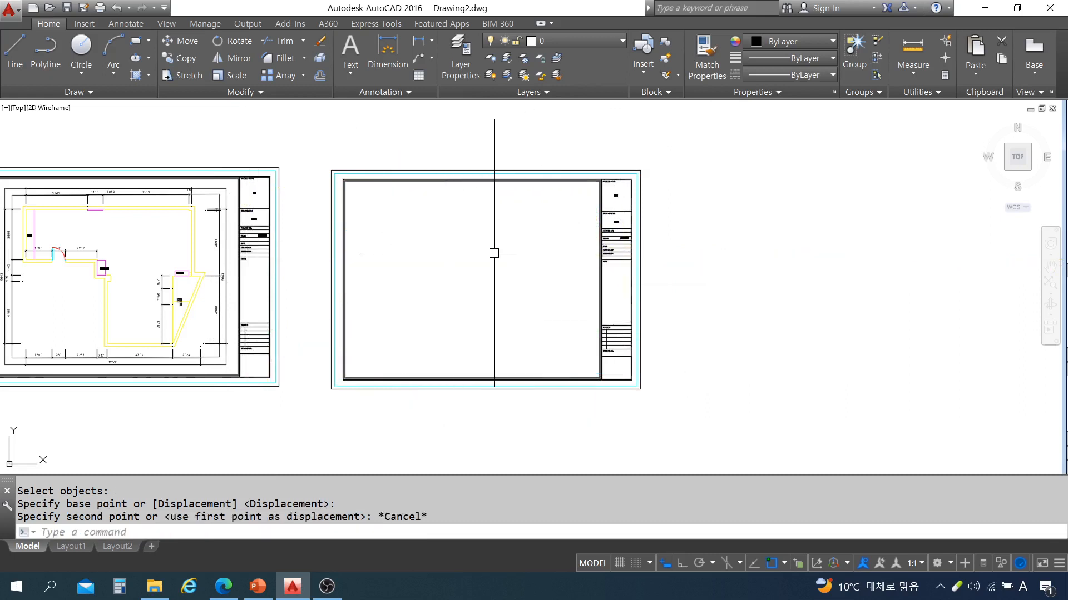
- Move the large floor plan with its dimensions closer to the copied title block sheet, leaving it outside the border
scroll(493, 253, "down", 6)
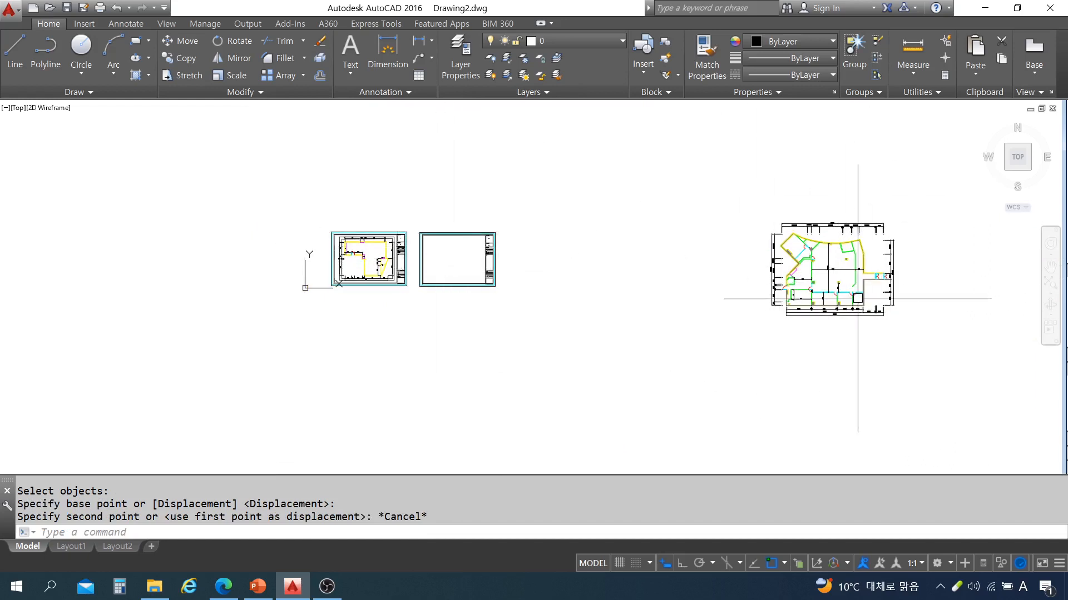
type("m")
key("Return")
left_click(911, 339)
left_click(759, 213)
key("Return")
left_click(837, 255)
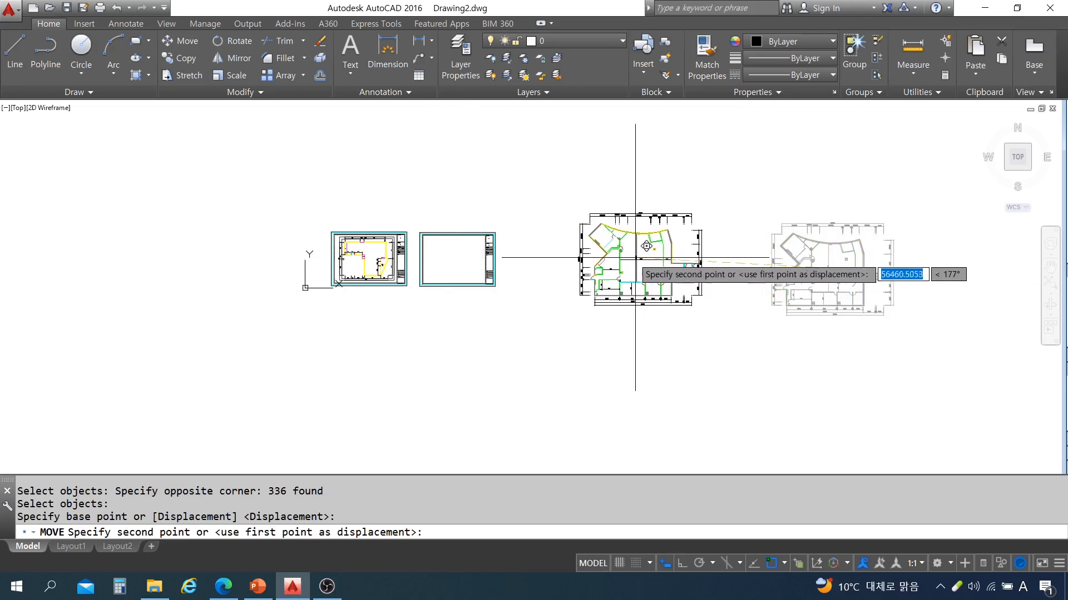
left_click(623, 258)
scroll(455, 248, "up", 5)
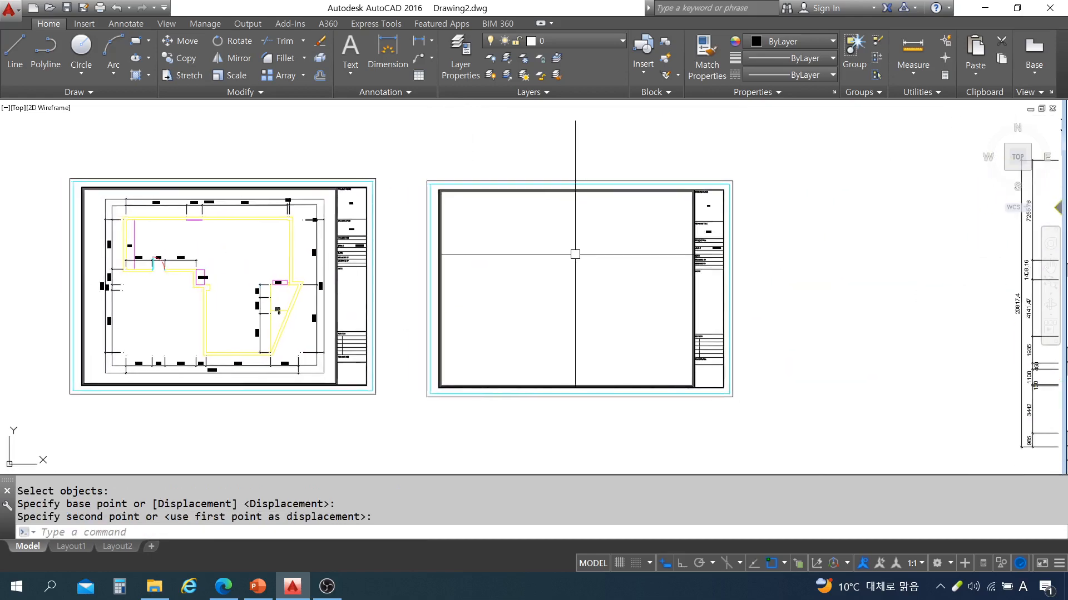
scroll(470, 253, "down", 2)
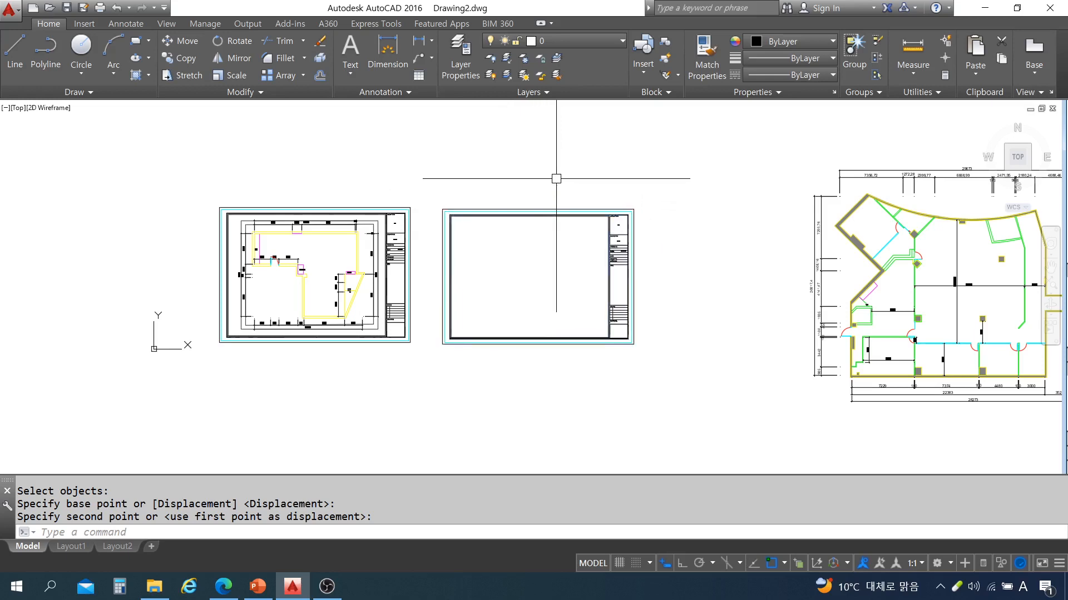
- Scale the copied empty title block sheet from its lower-left corner by reference, with reference length 60 and new length 100
key("Escape")
key("Escape")
key("Escape")
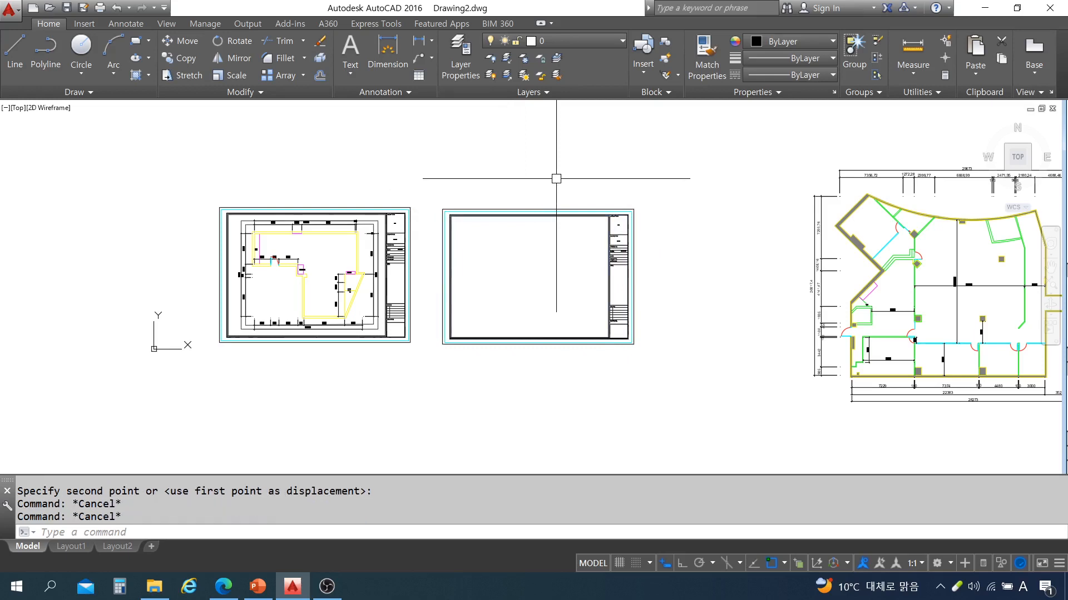
type("SC")
key("Return")
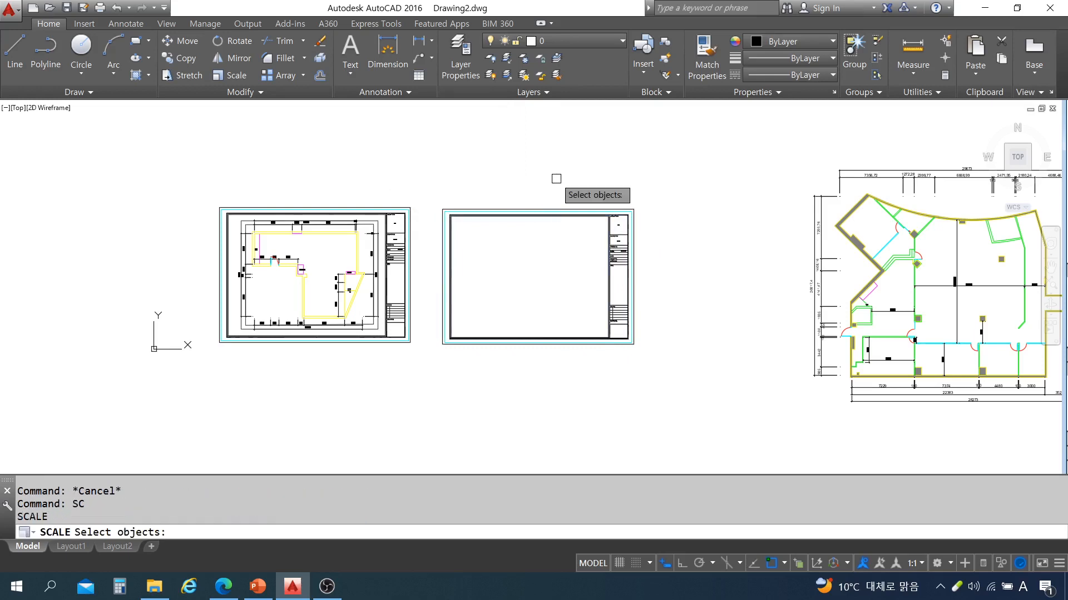
left_click(640, 347)
left_click(439, 186)
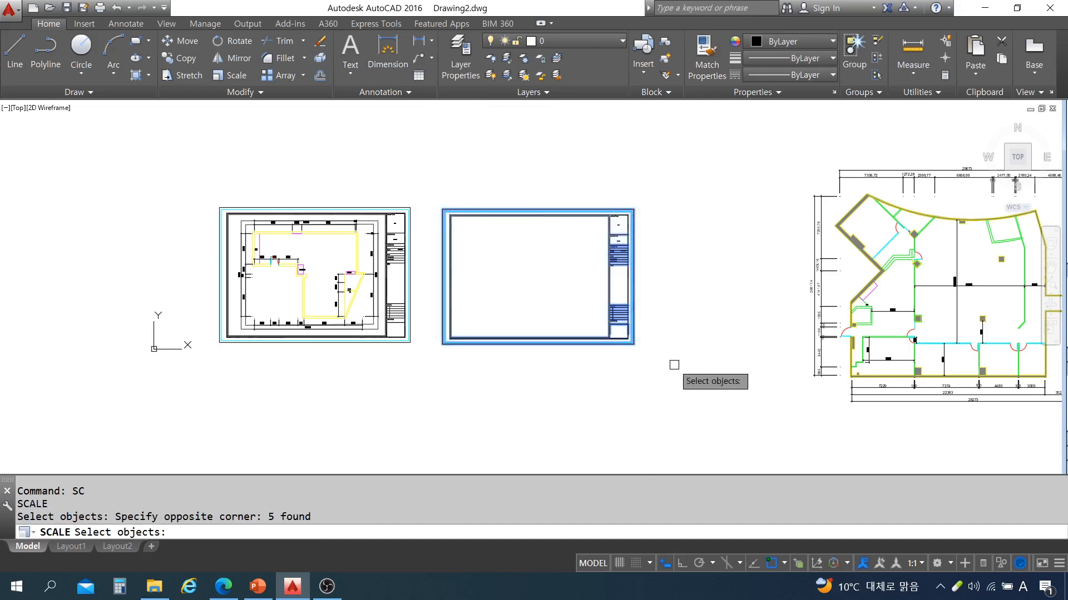
left_click(676, 371)
left_click(442, 189)
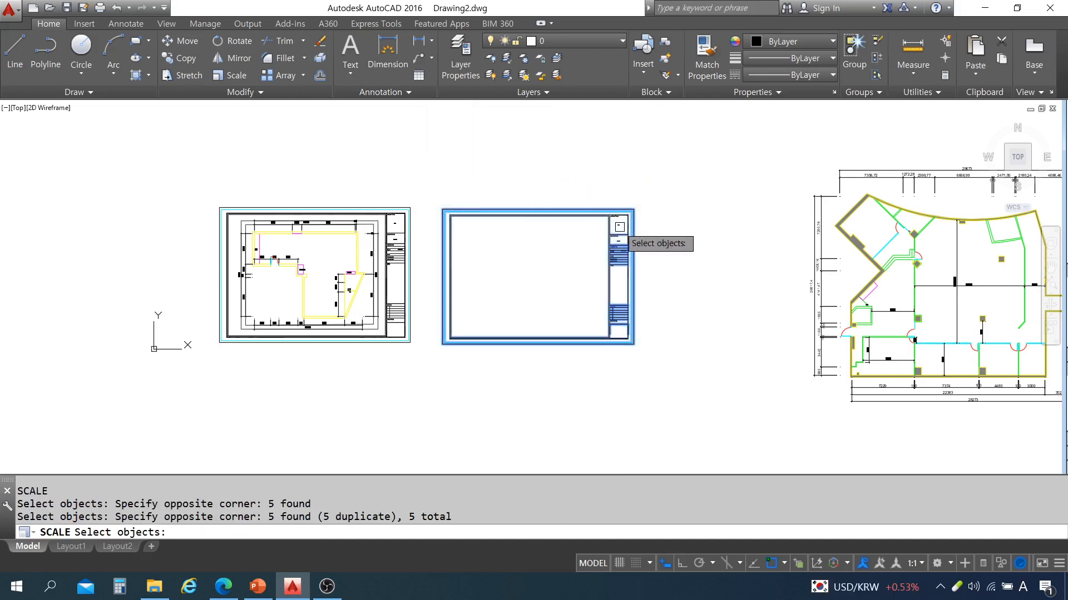
key("Return")
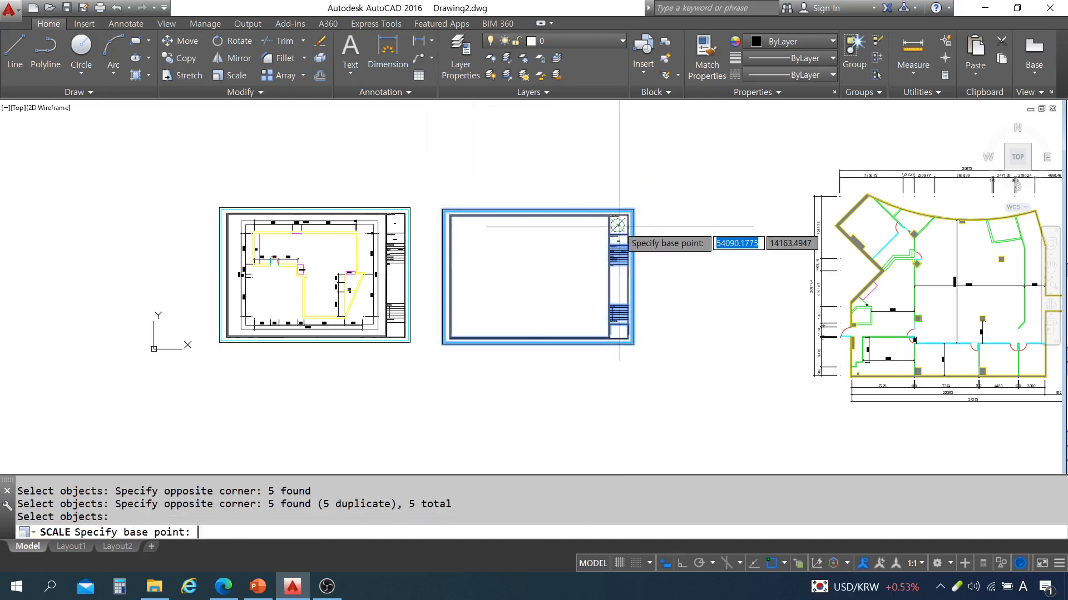
left_click(444, 342)
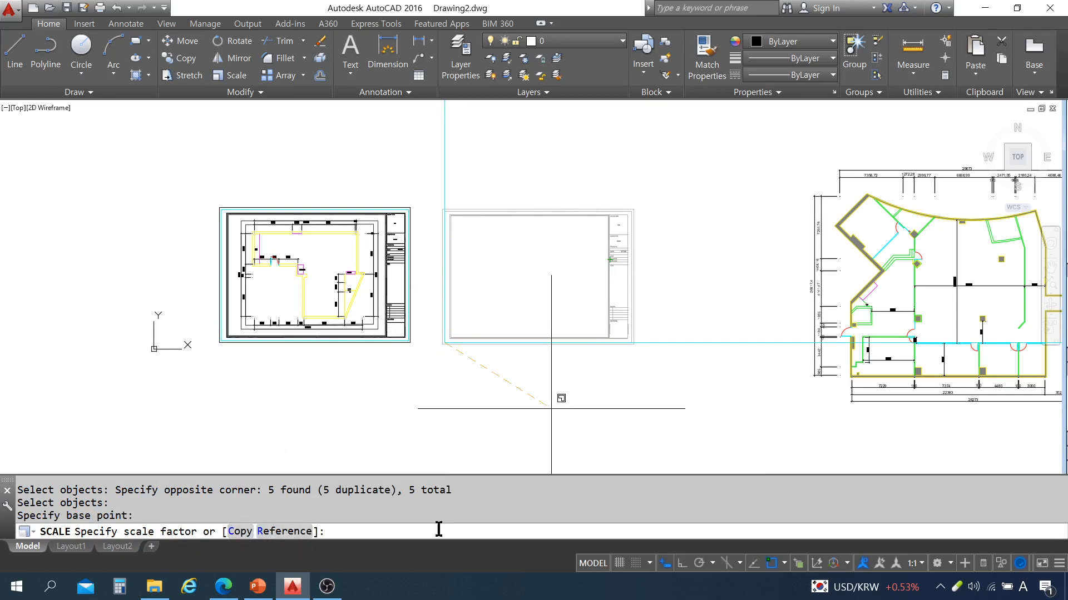
left_click(285, 532)
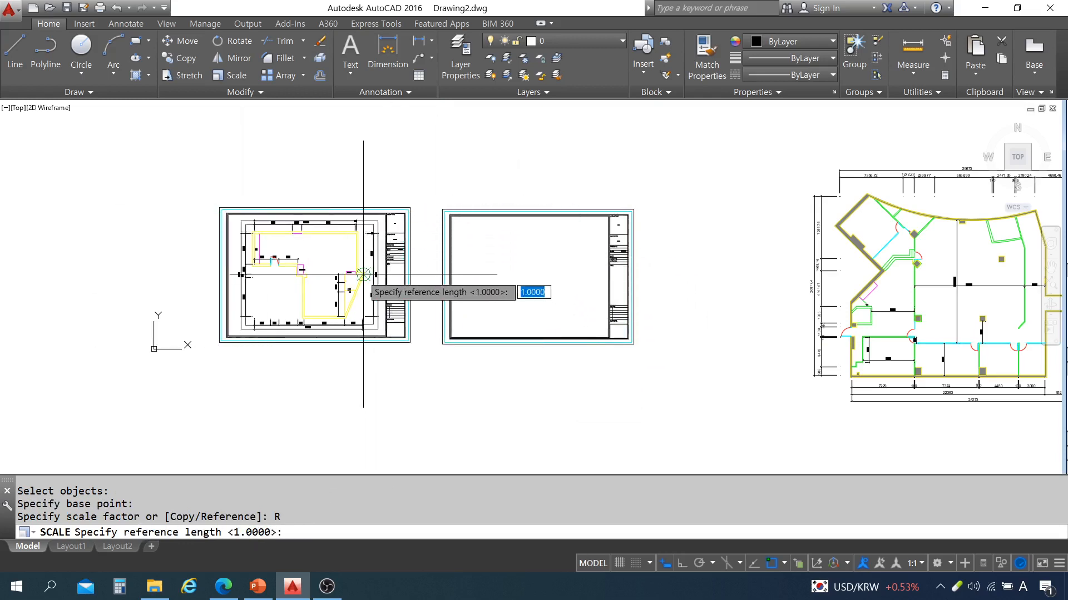
type("60")
key("Return")
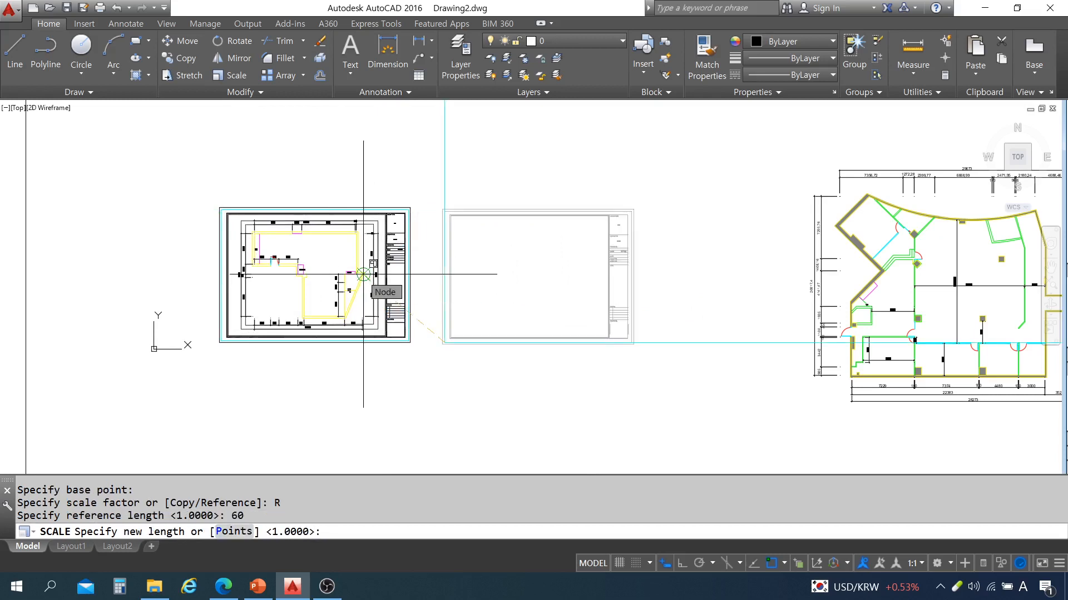
type("1")
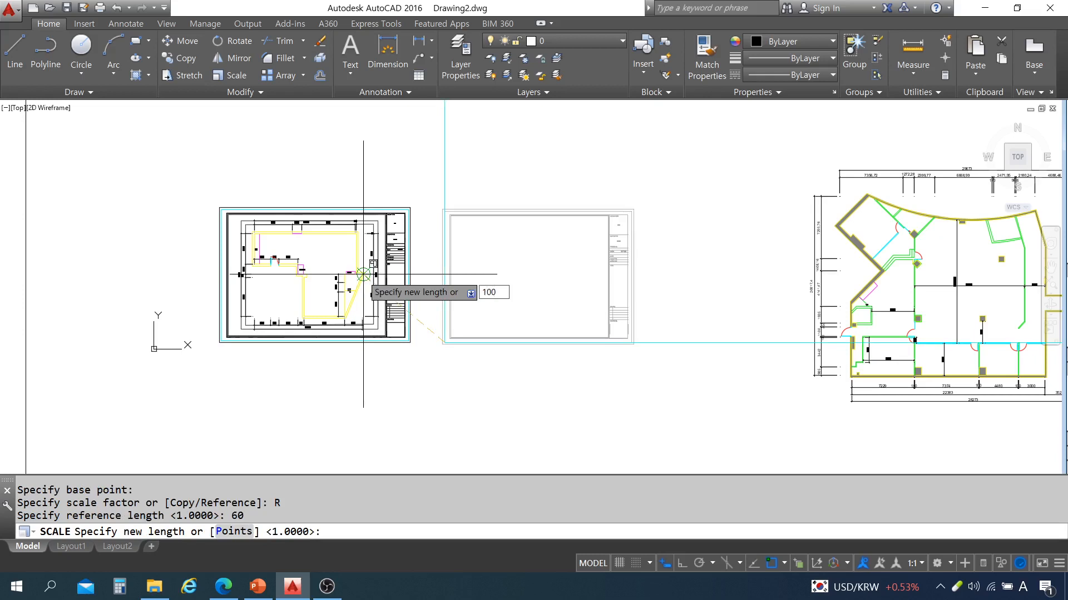
type("00")
key("Return")
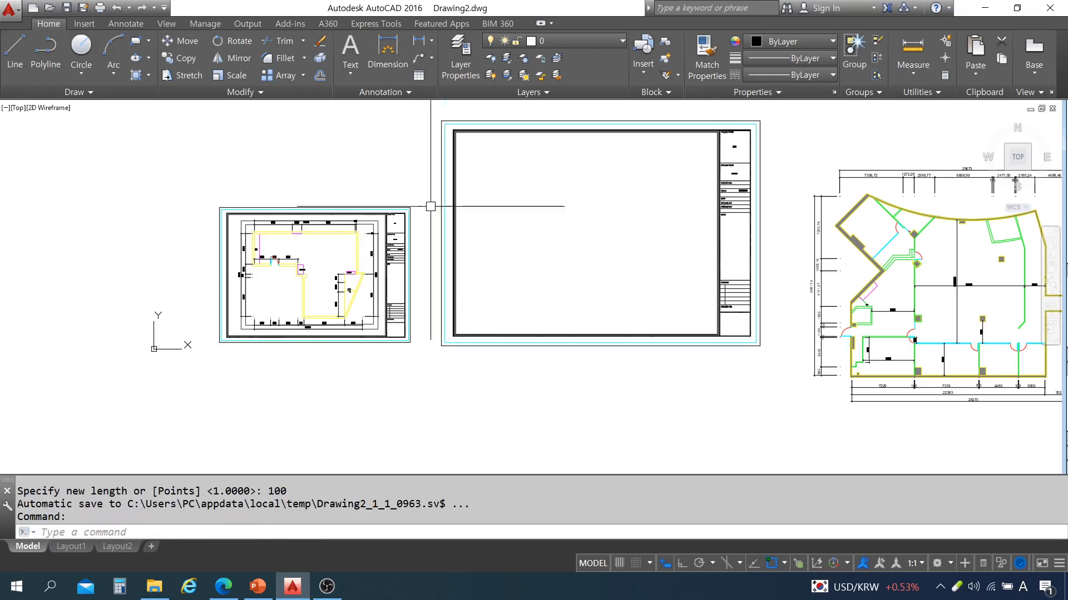
- Try to place the large dimensioned floor plan inside the enlarged title block sheet
middle_click_drag(657, 212, 532, 214)
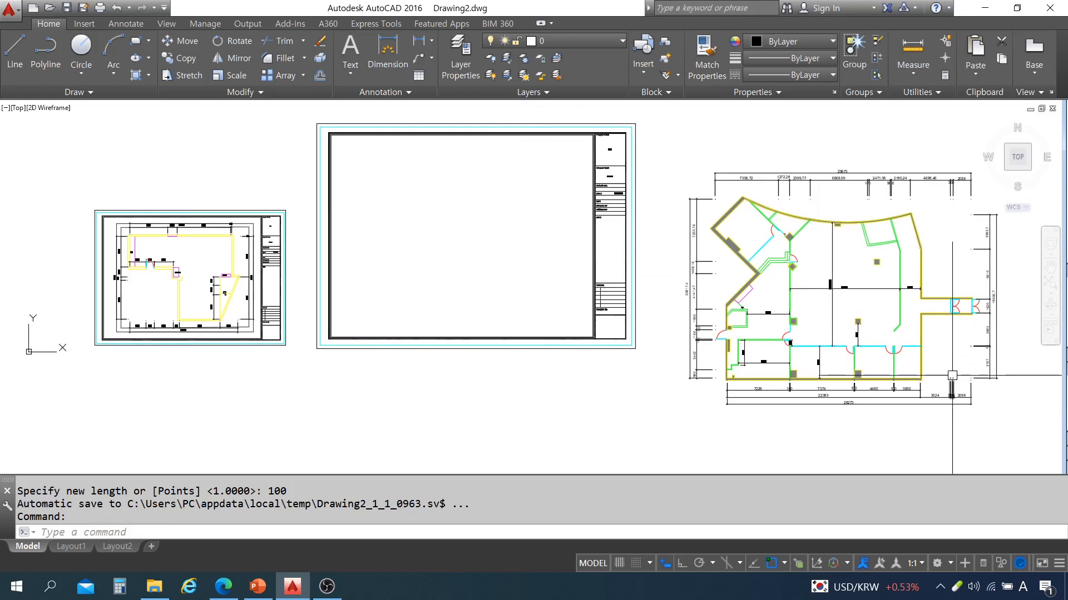
key("Escape")
key("Escape")
type("m")
key("Return")
left_click(984, 414)
left_click(575, 103)
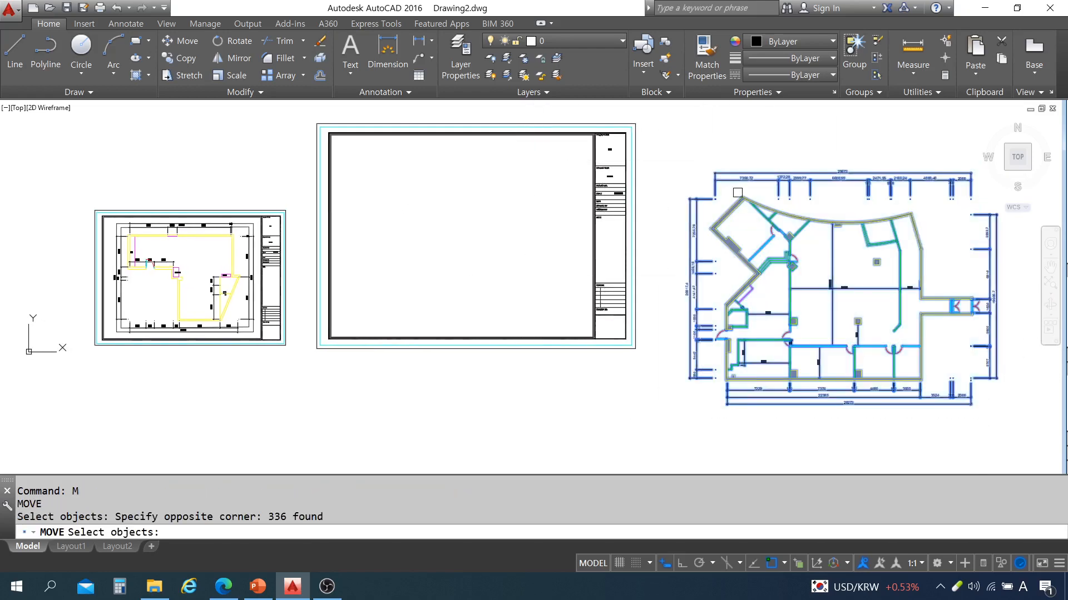
key("Return")
left_click(873, 294)
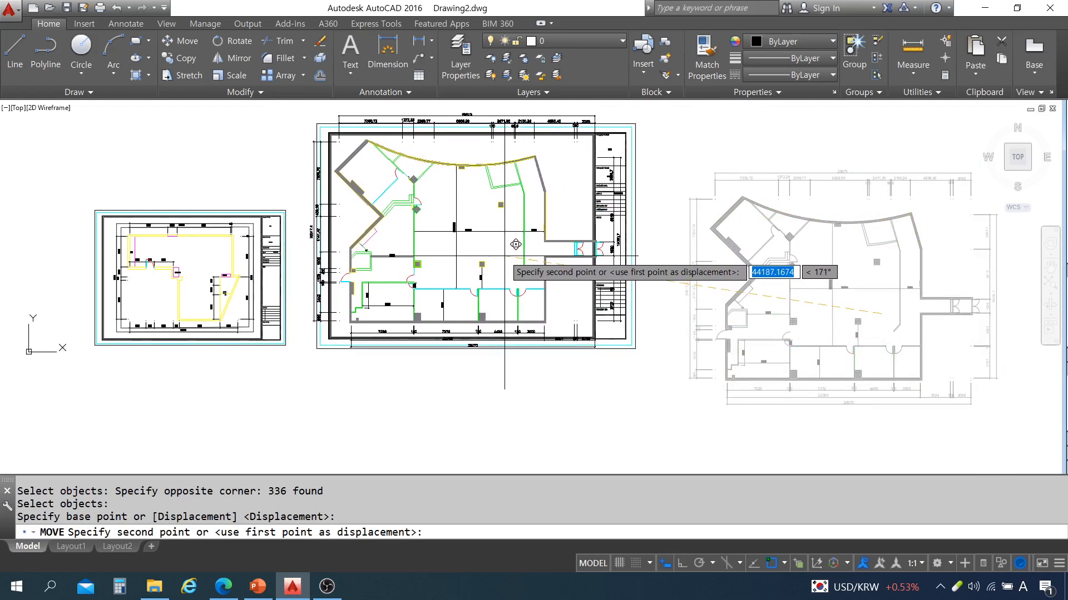
left_click(515, 244)
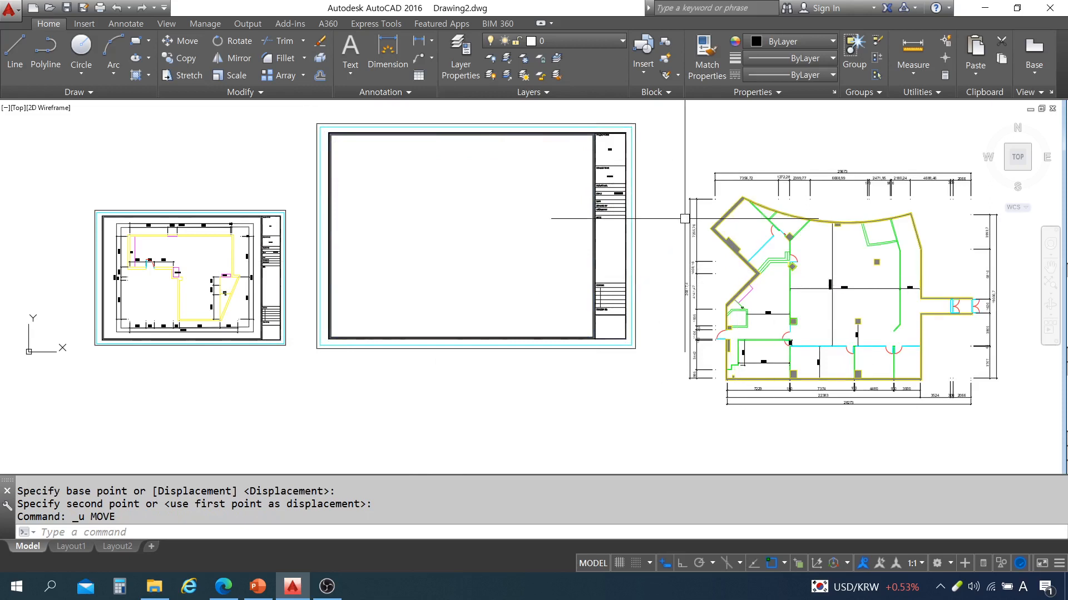
key("Escape")
- Move the large floor plan with its dimensions farther away from the enlarged title block sheet
scroll(740, 306, "down", 3)
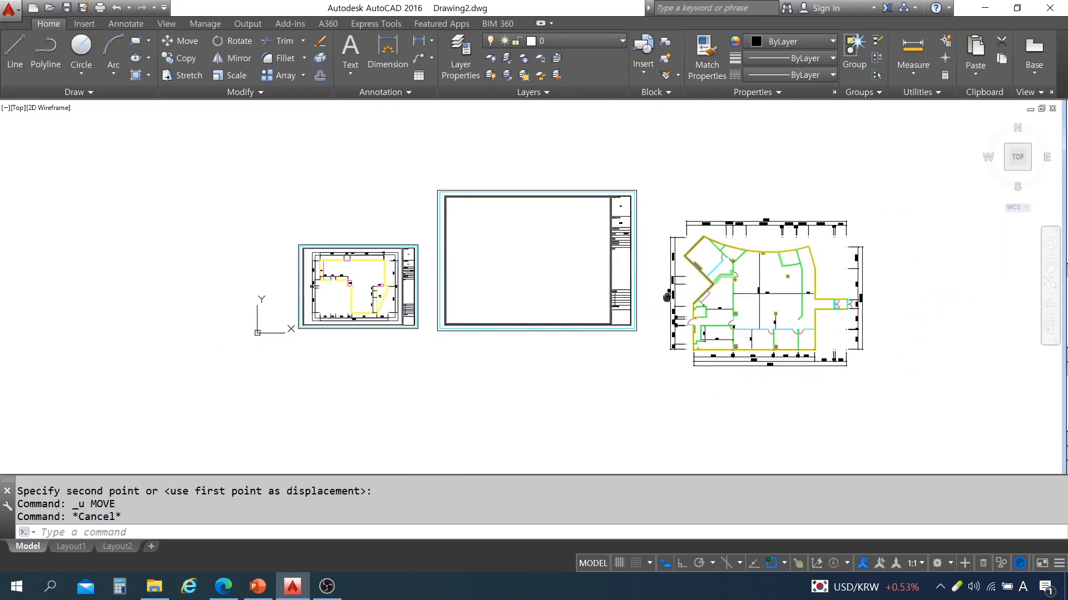
type("m")
key("Return")
left_click(895, 401)
left_click(649, 204)
key("Return")
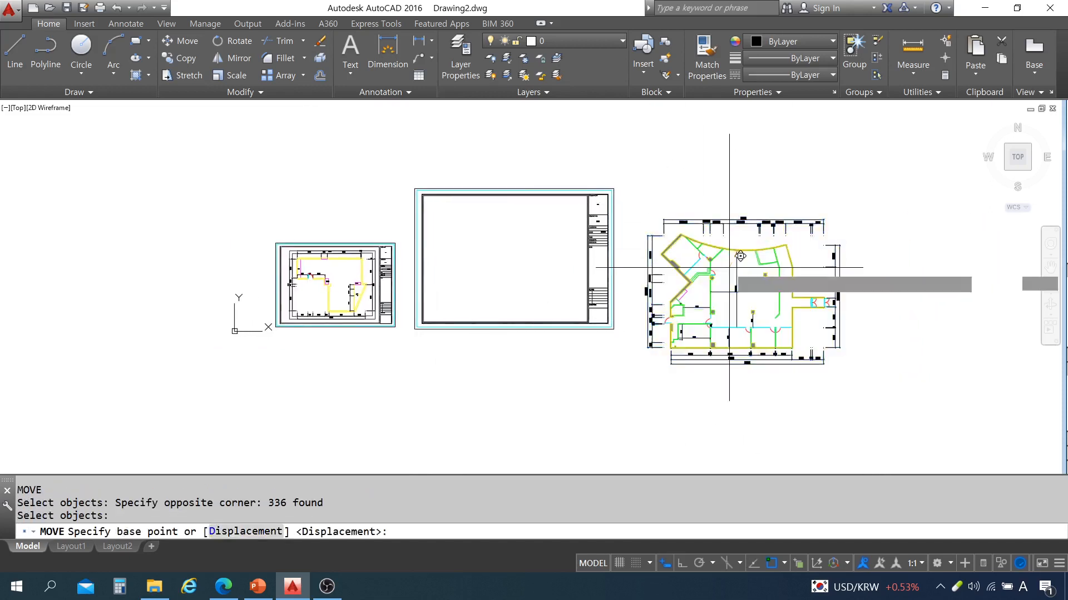
left_click(729, 267)
left_click(784, 284)
key("Escape")
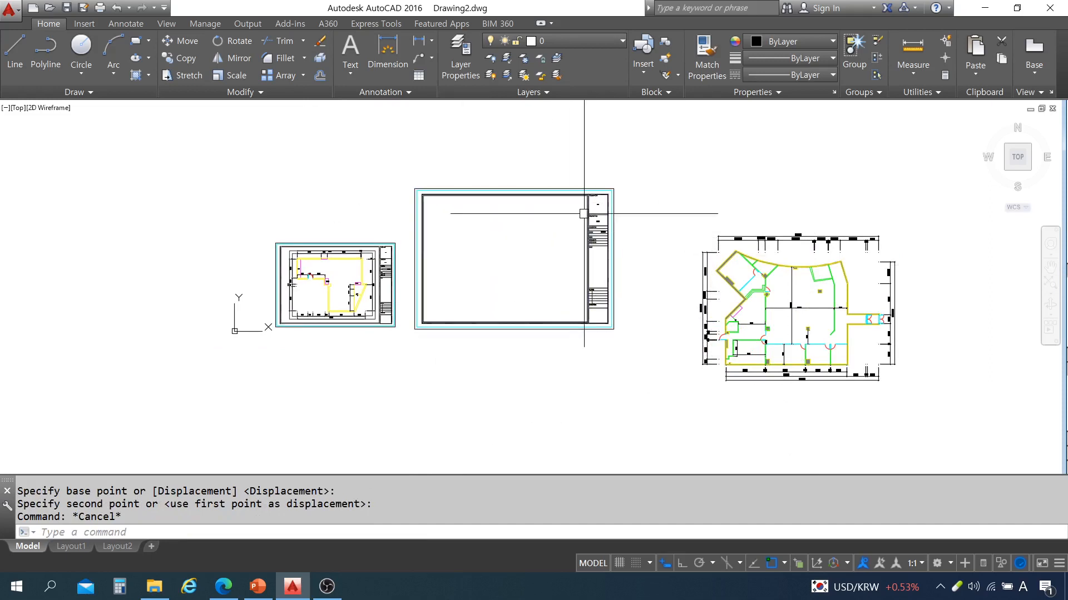
key("Escape")
key("Escape")
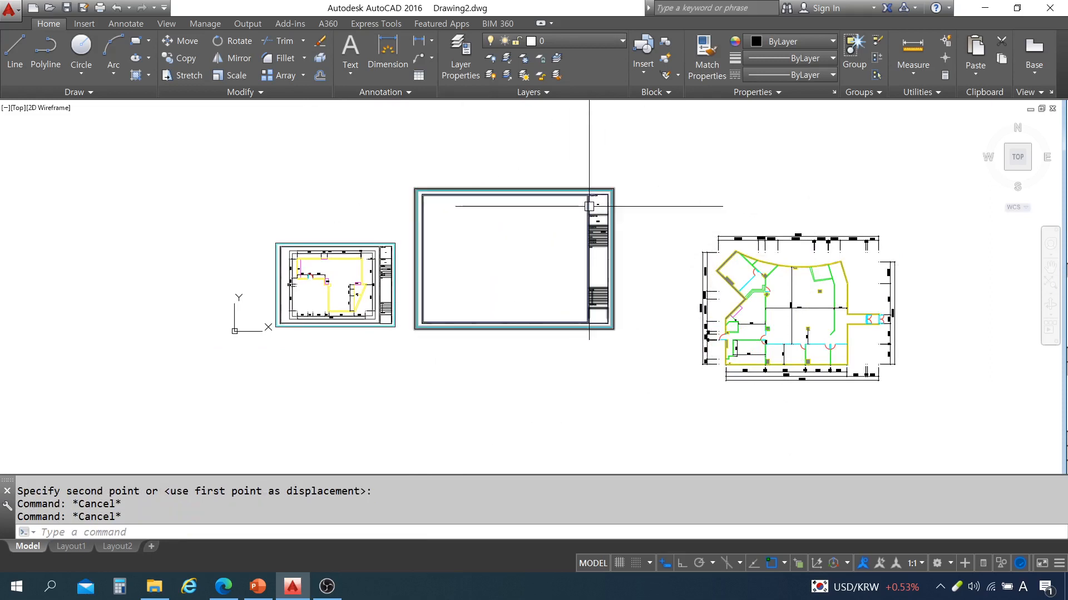
- Scale the empty title block sheet from its lower-left corner by reference, with reference length 100 and new length 120
type("SC")
key("Return")
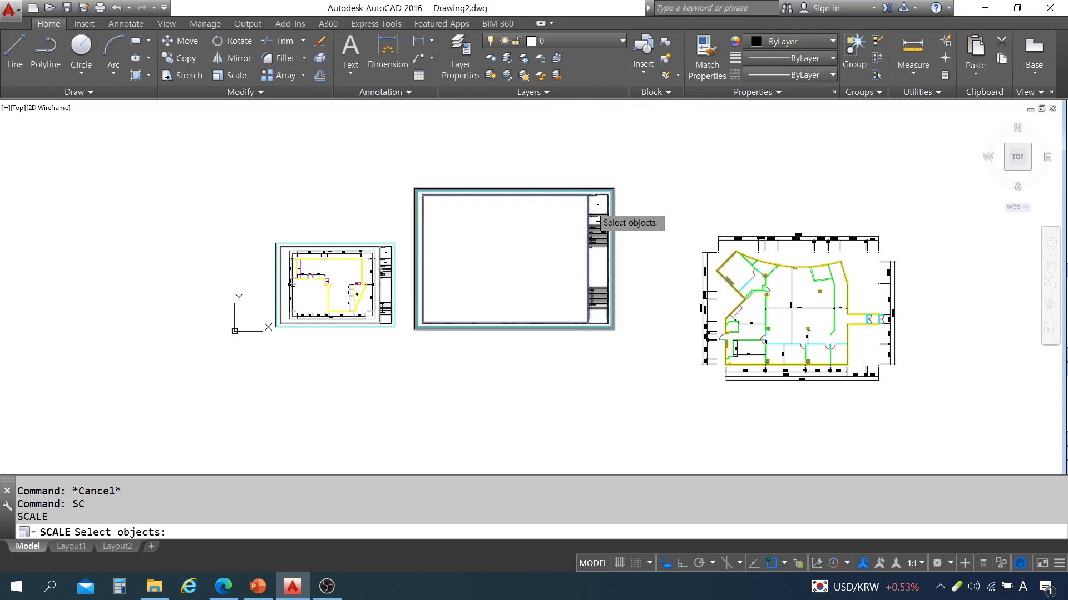
left_click(636, 339)
left_click(414, 180)
left_click(633, 344)
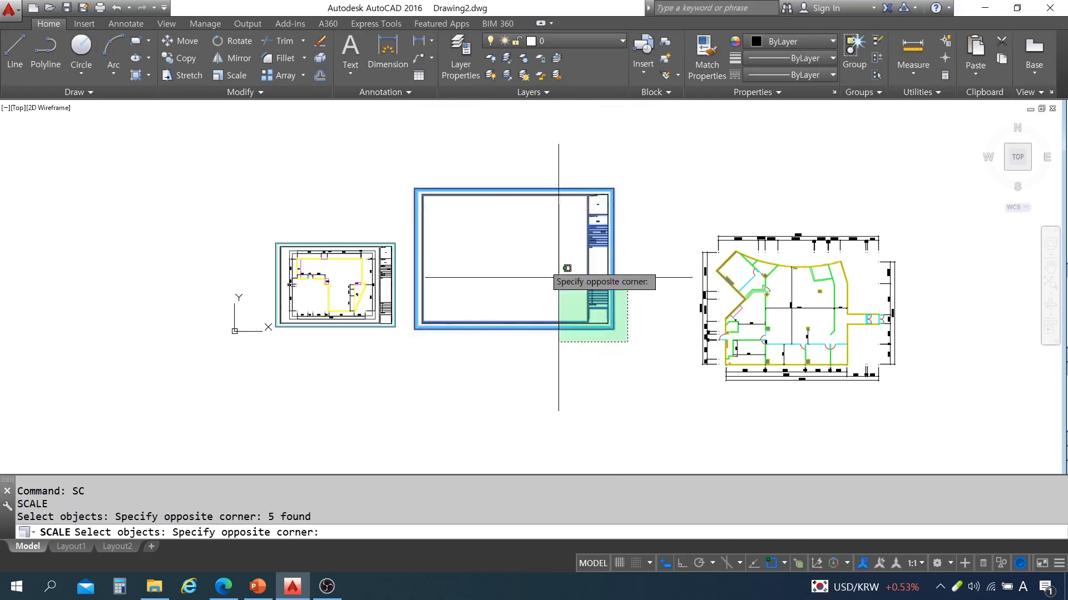
left_click(415, 179)
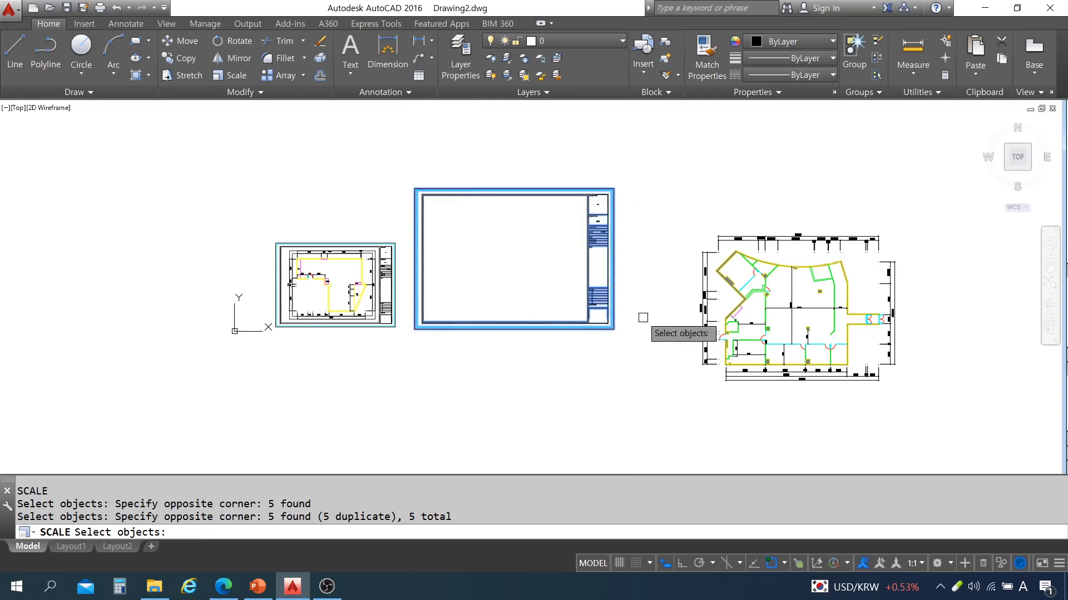
key("Return")
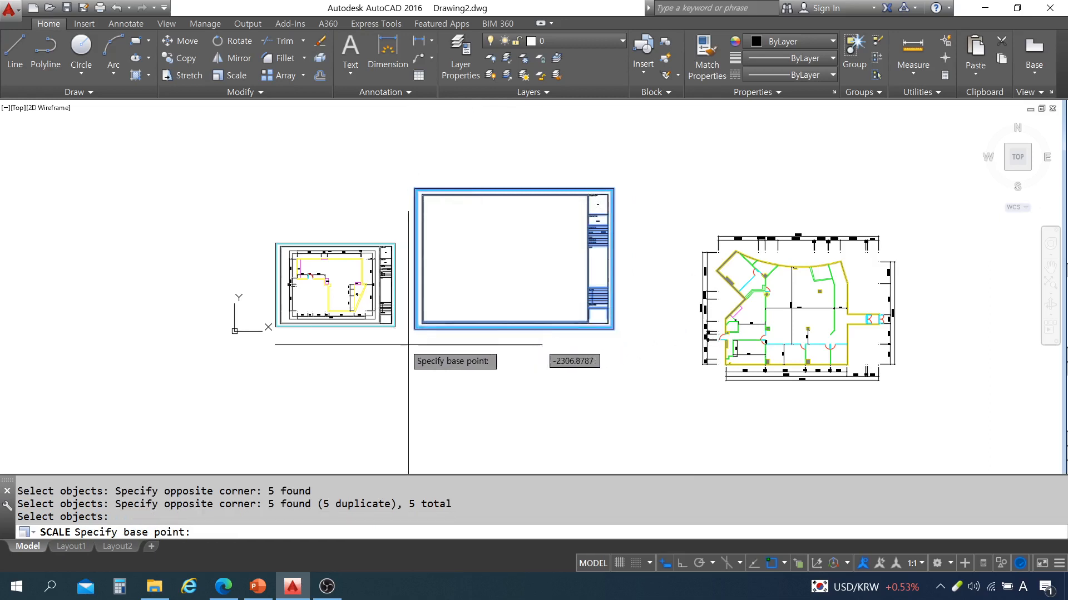
left_click(415, 329)
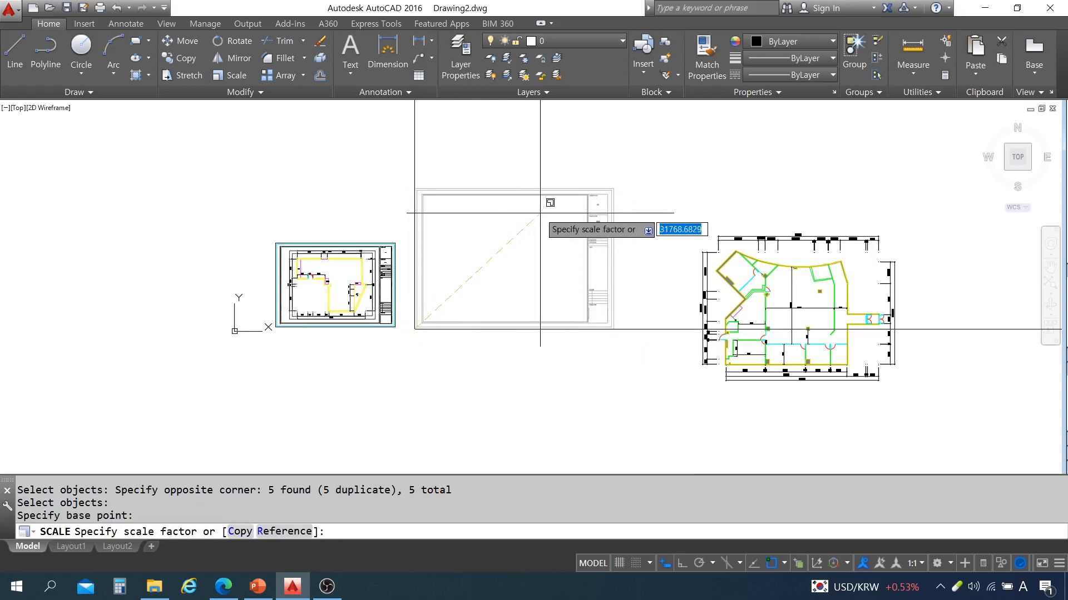
left_click(289, 531)
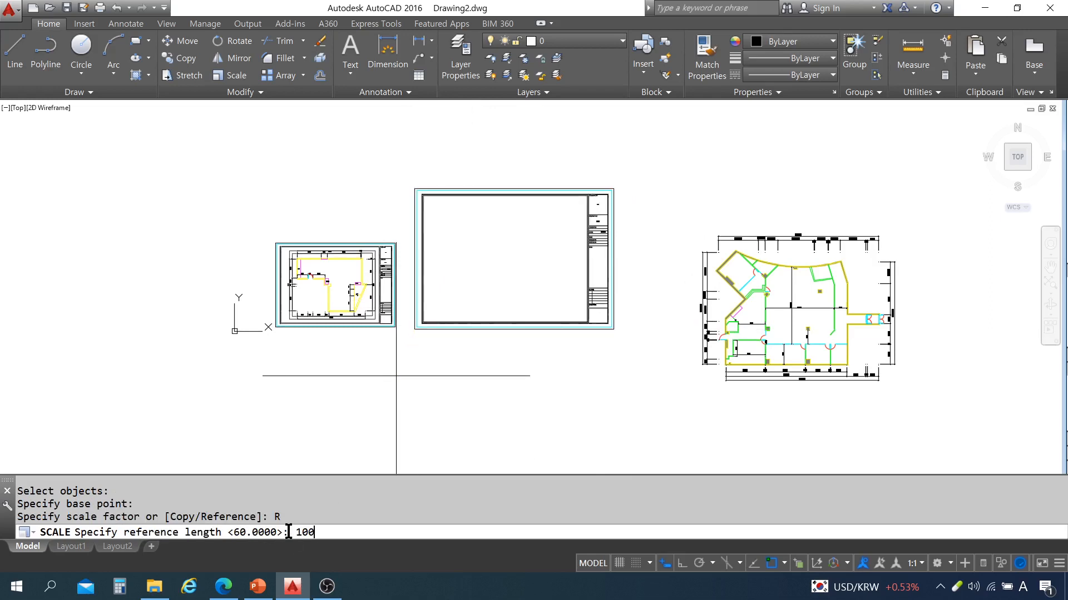
key("Return")
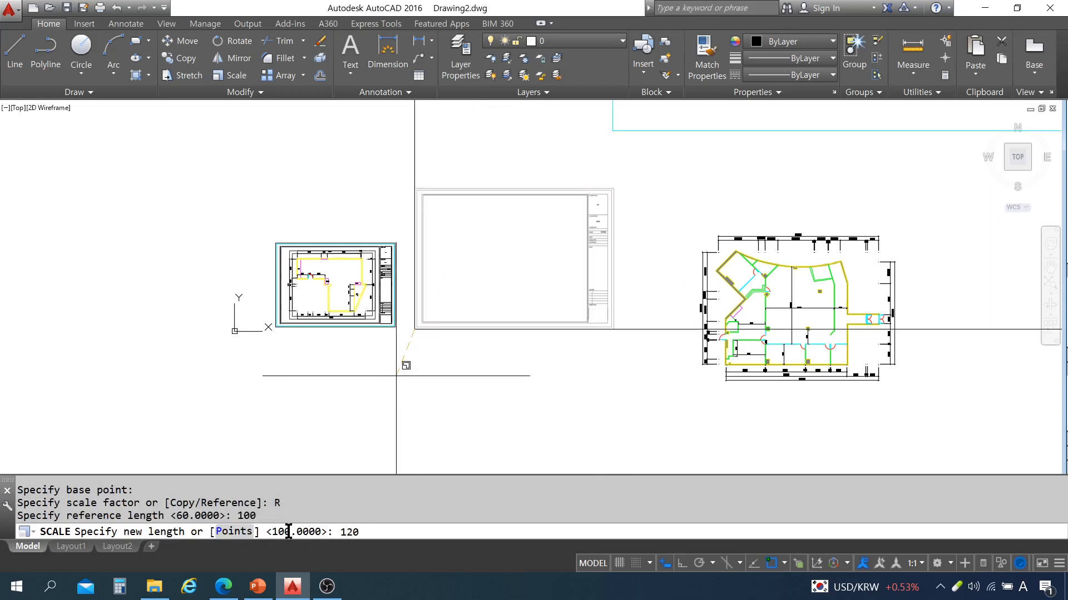
type("120")
key("Return")
key("Escape")
key("Escape")
- Move the large floor plan with its dimensions inside the border of the enlarged title block sheet
type("m")
key("Return")
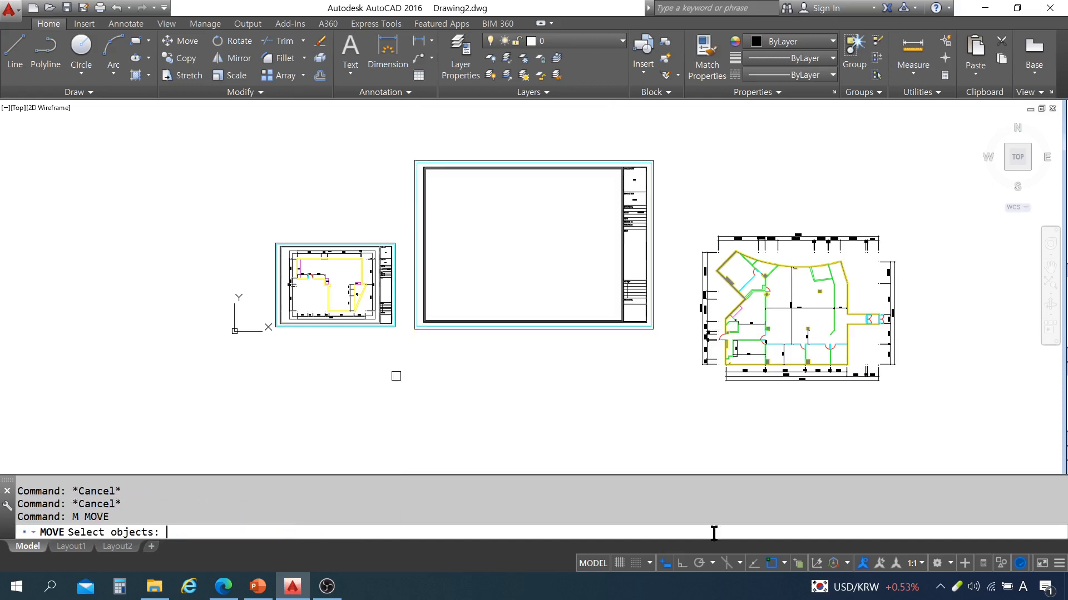
left_click(909, 424)
left_click(691, 233)
key("Return")
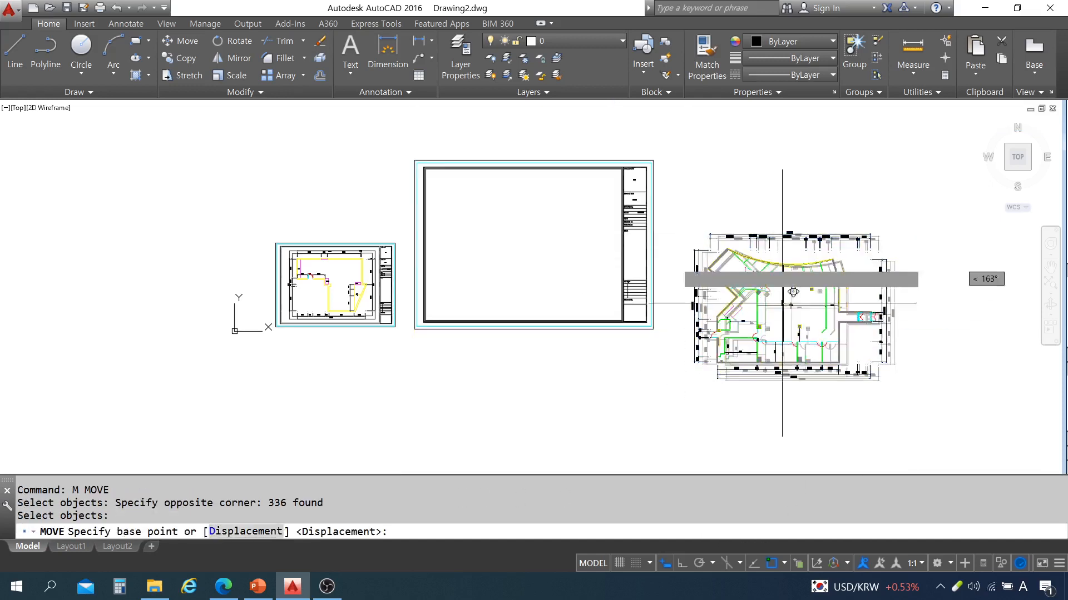
left_click(791, 306)
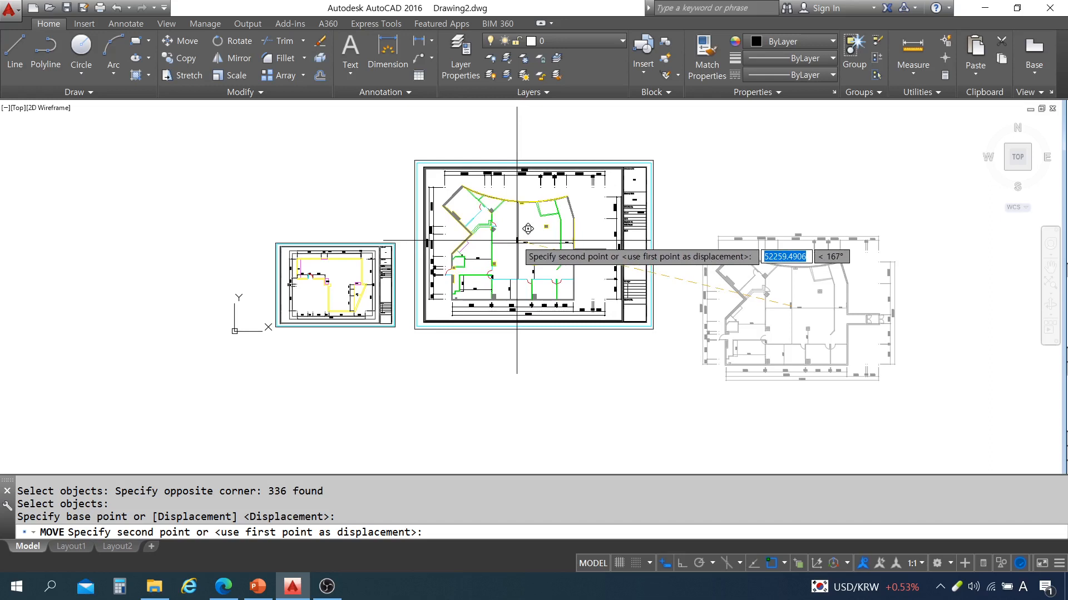
left_click(517, 240)
- Change the SCALE entry in the large sheet's title block to A3 1/120
scroll(567, 236, "up", 3)
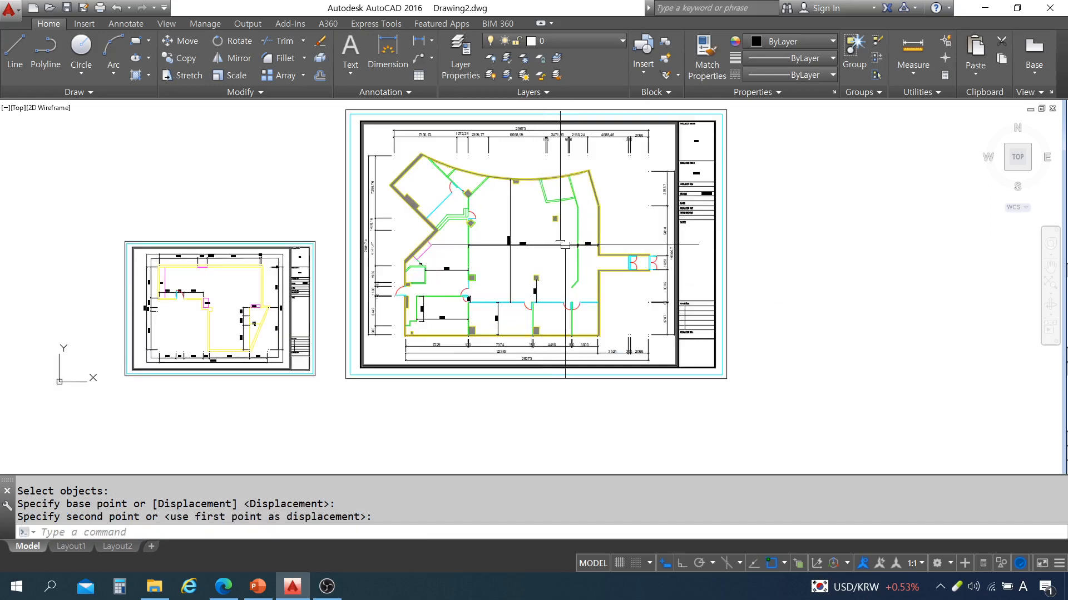
middle_click_drag(597, 275, 584, 266)
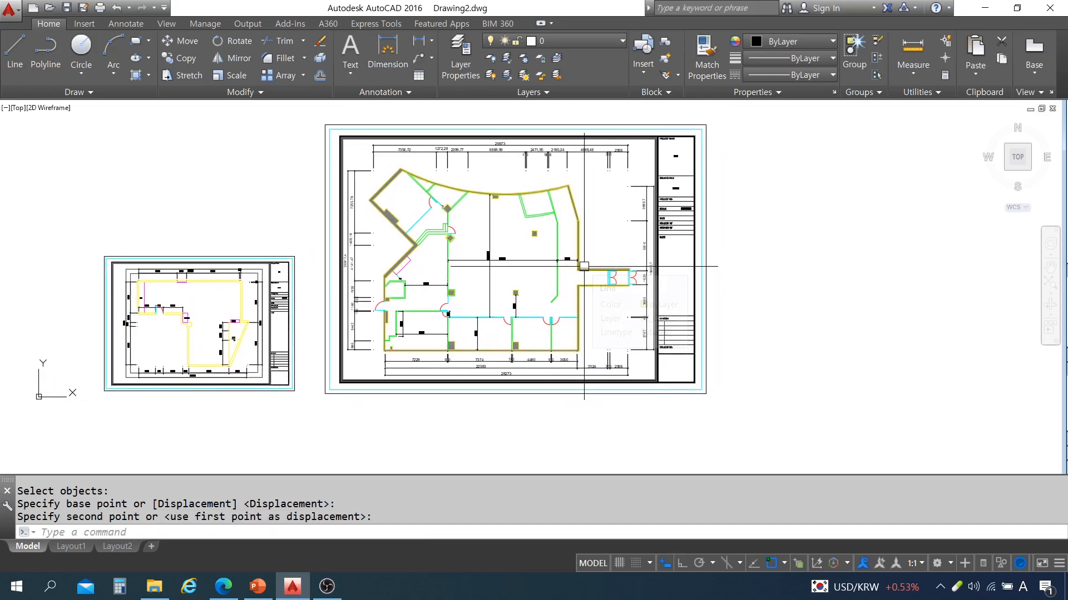
middle_click_drag(308, 320, 382, 319)
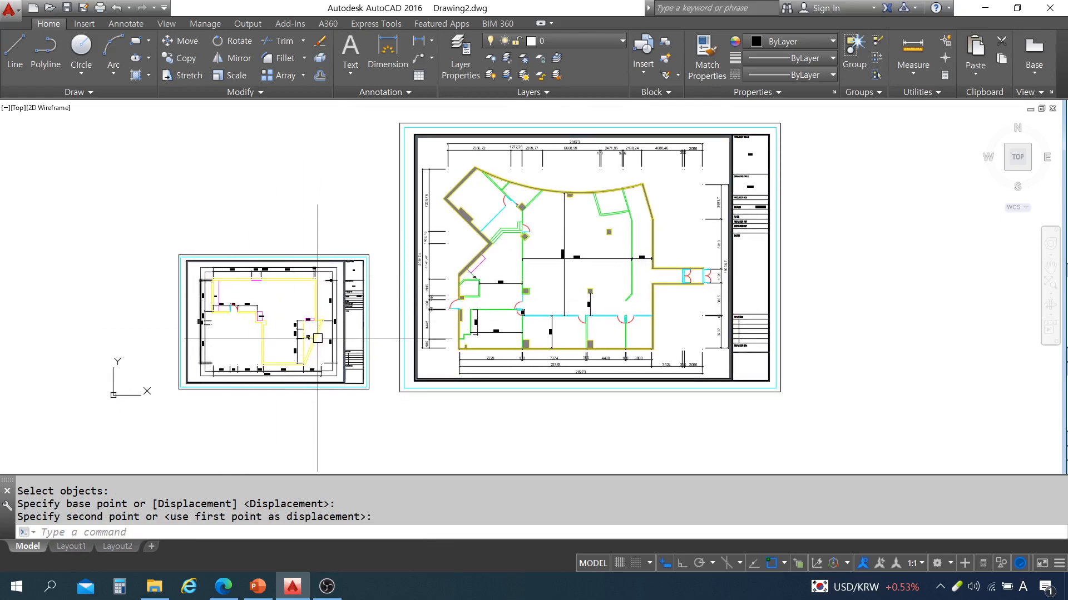
scroll(289, 256, "up", 10)
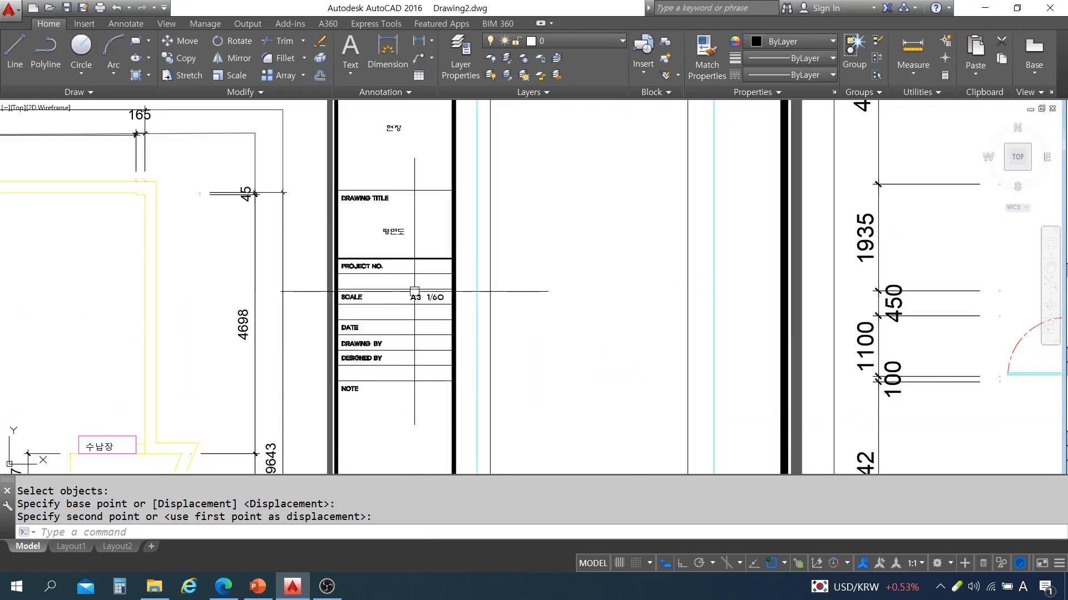
scroll(414, 306, "down", 12)
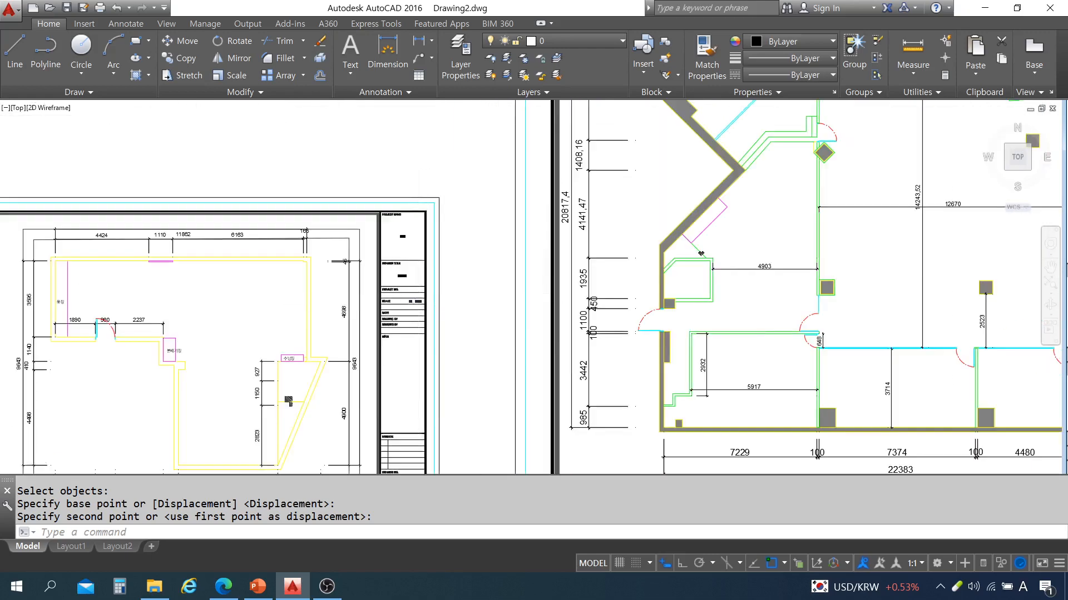
middle_click_drag(563, 294, 338, 328)
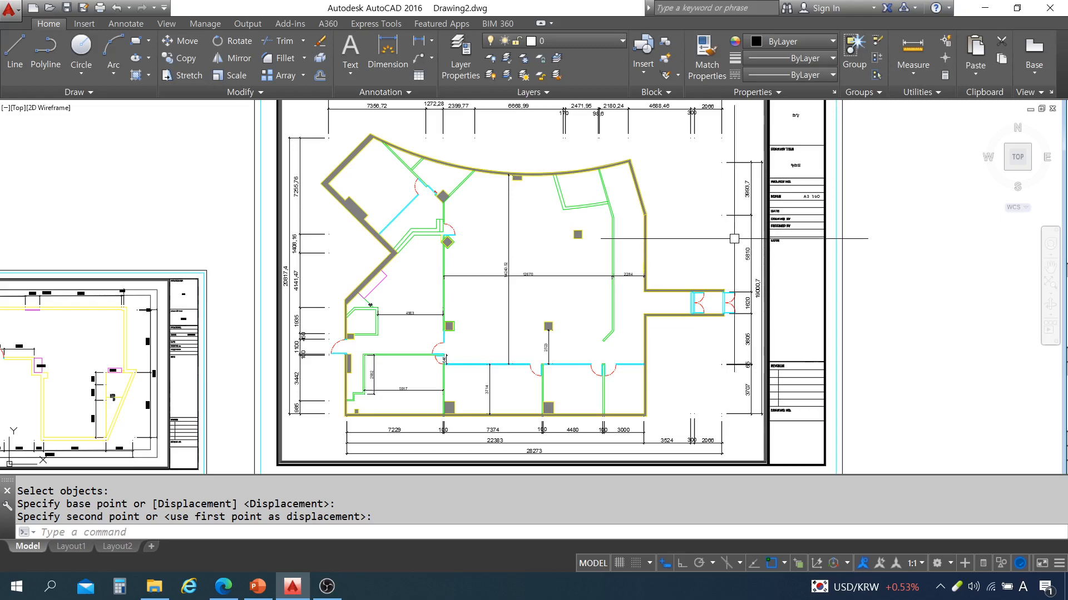
scroll(828, 192, "up", 4)
scroll(828, 192, "up", 4)
left_click(296, 358)
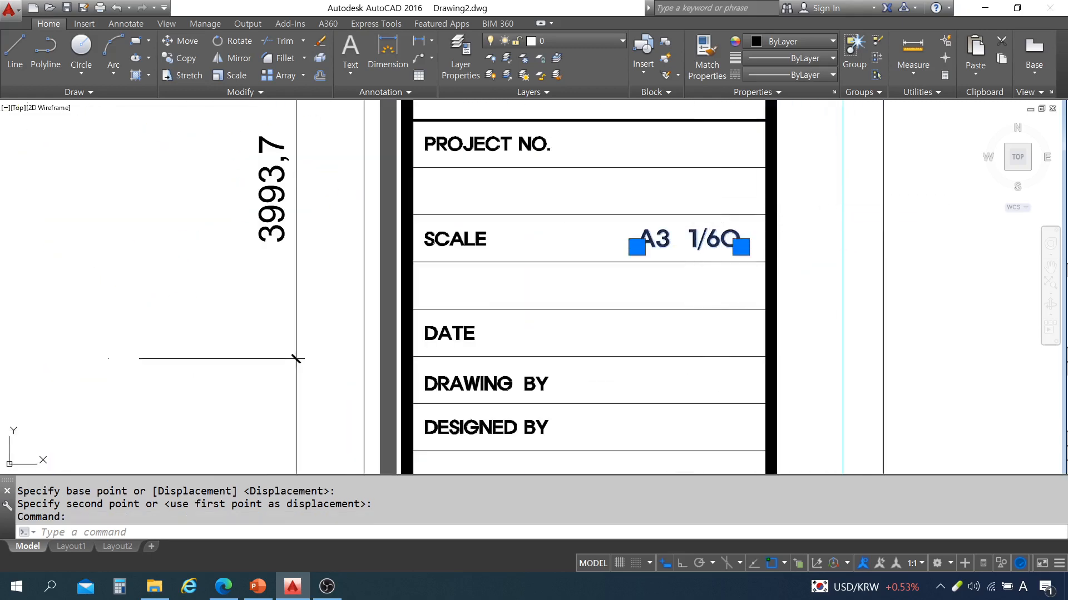
double_click(719, 241)
type("12")
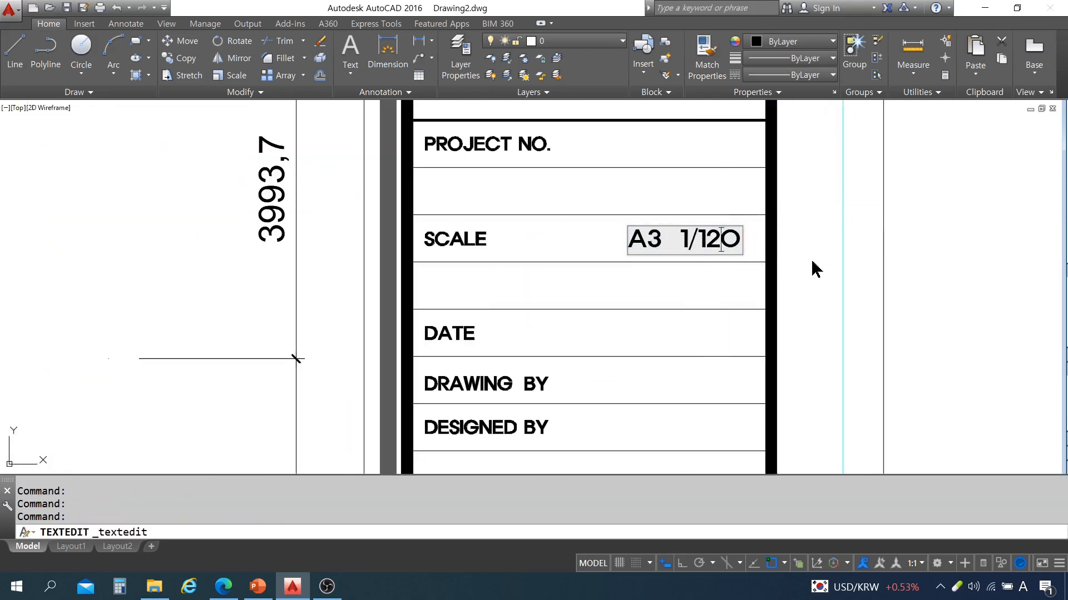
key("Return")
key("Escape")
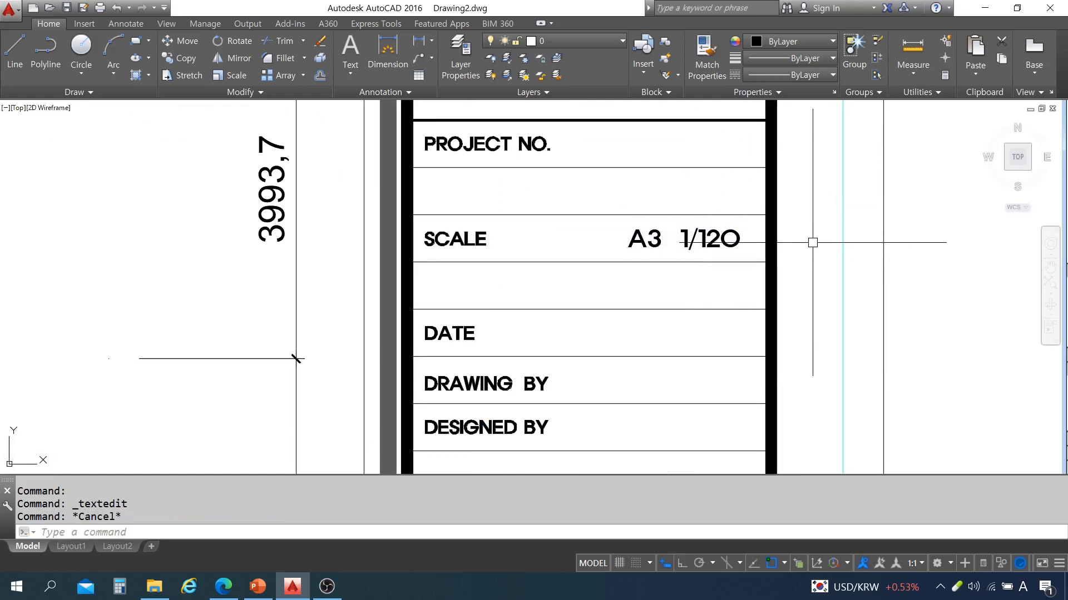
- Start a plot with the DWG To PDF.pc3 plotter and ISO A3 (420.00 x 297.00 MM) paper
scroll(791, 226, "down", 10)
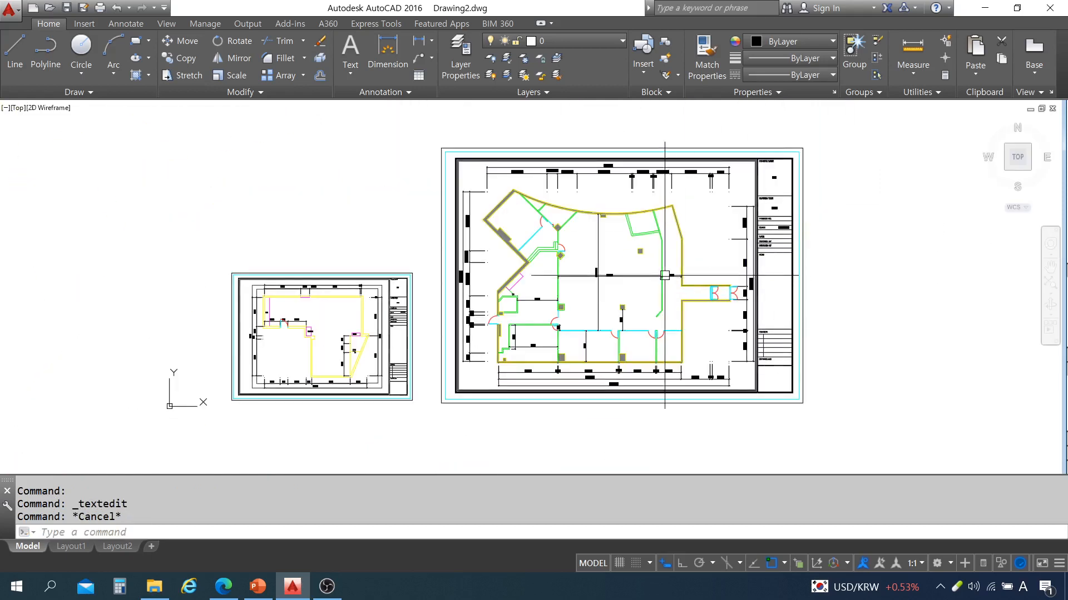
middle_click_drag(784, 233, 744, 228)
middle_click_drag(661, 245, 650, 251)
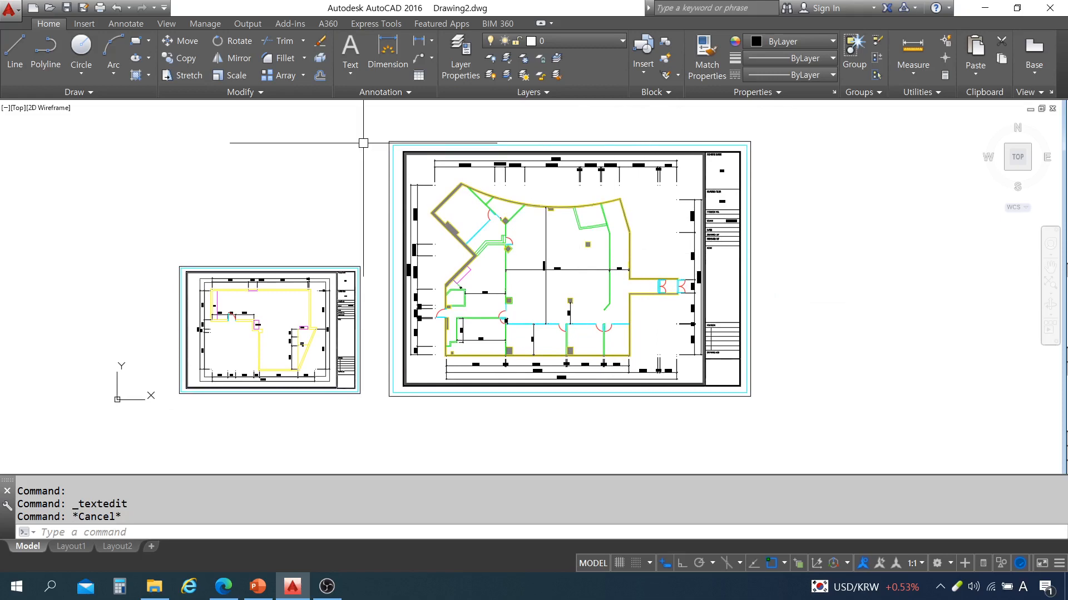
left_click(101, 8)
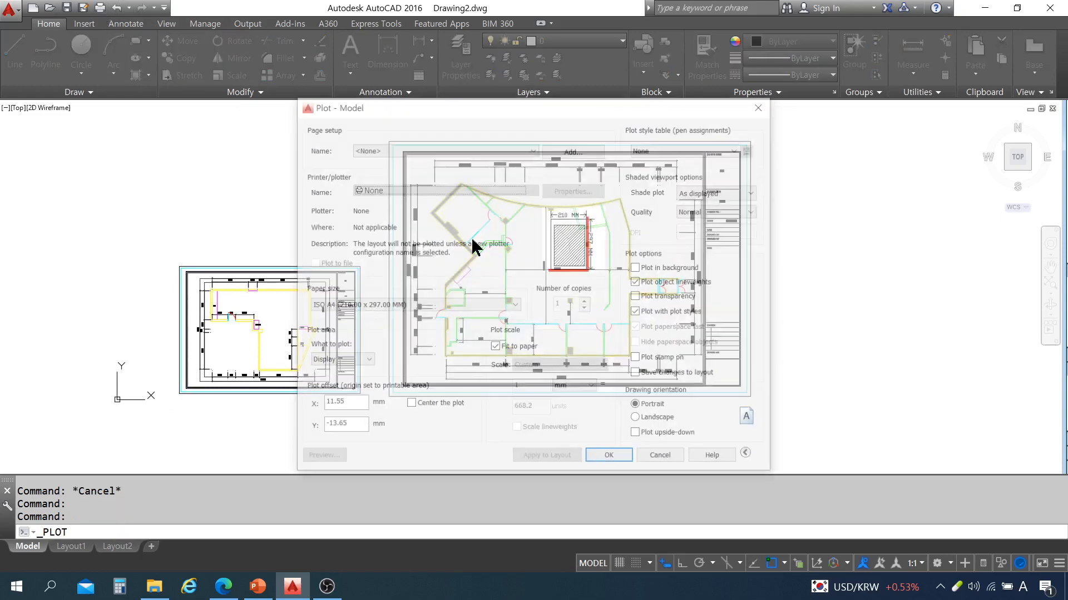
left_click(449, 192)
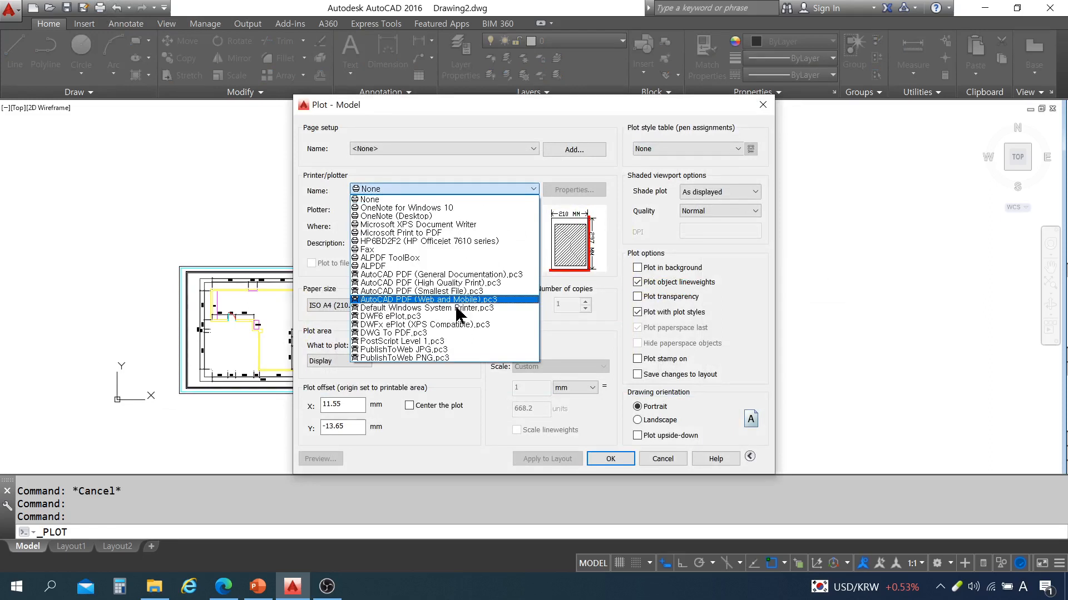
left_click(456, 334)
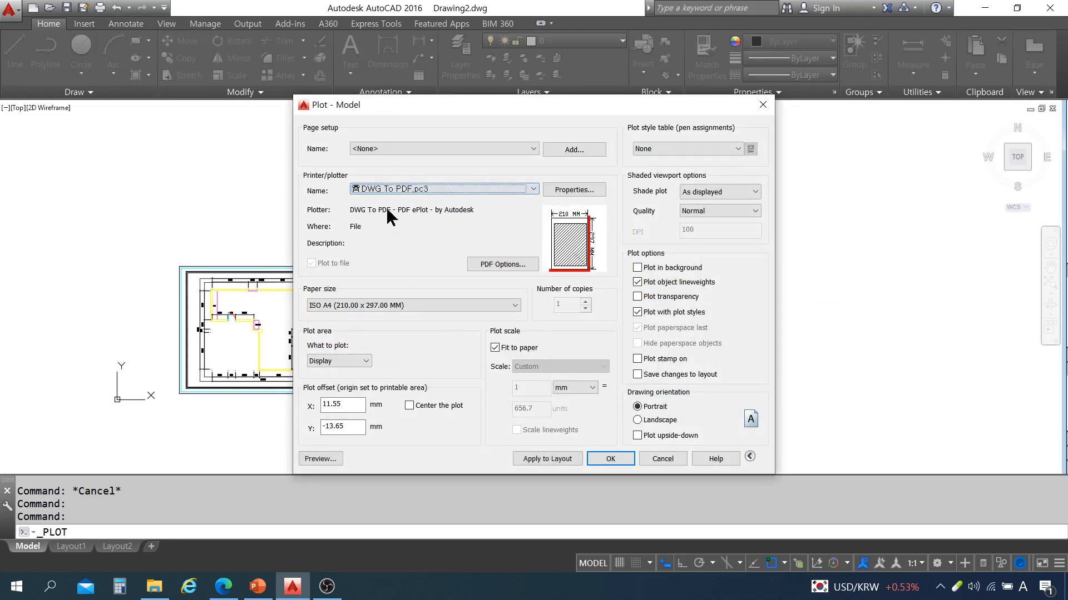
left_click(404, 305)
scroll(406, 367, "up", 3)
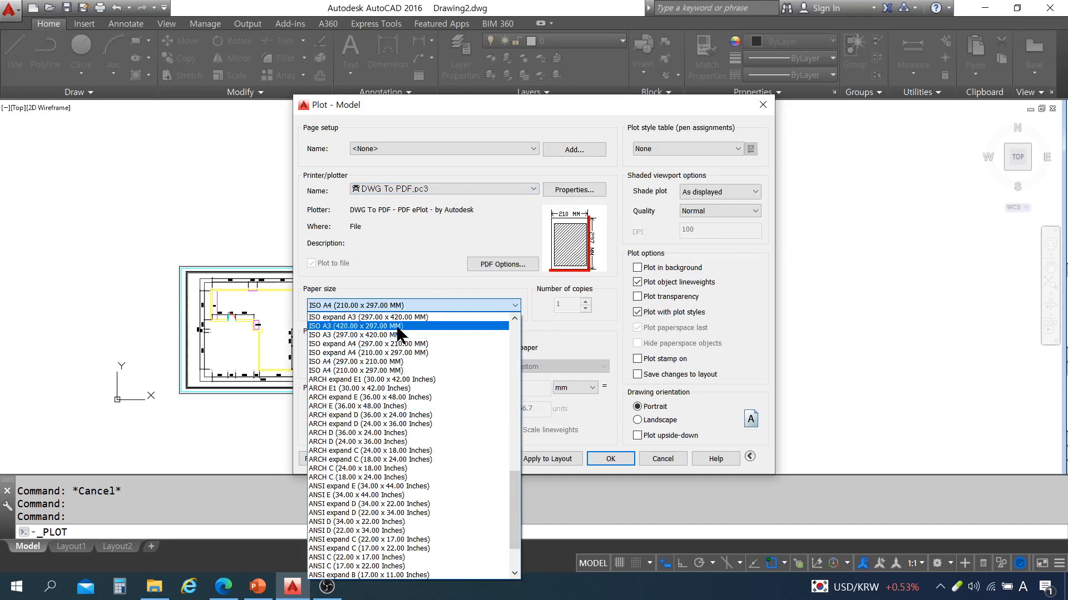
left_click(400, 321)
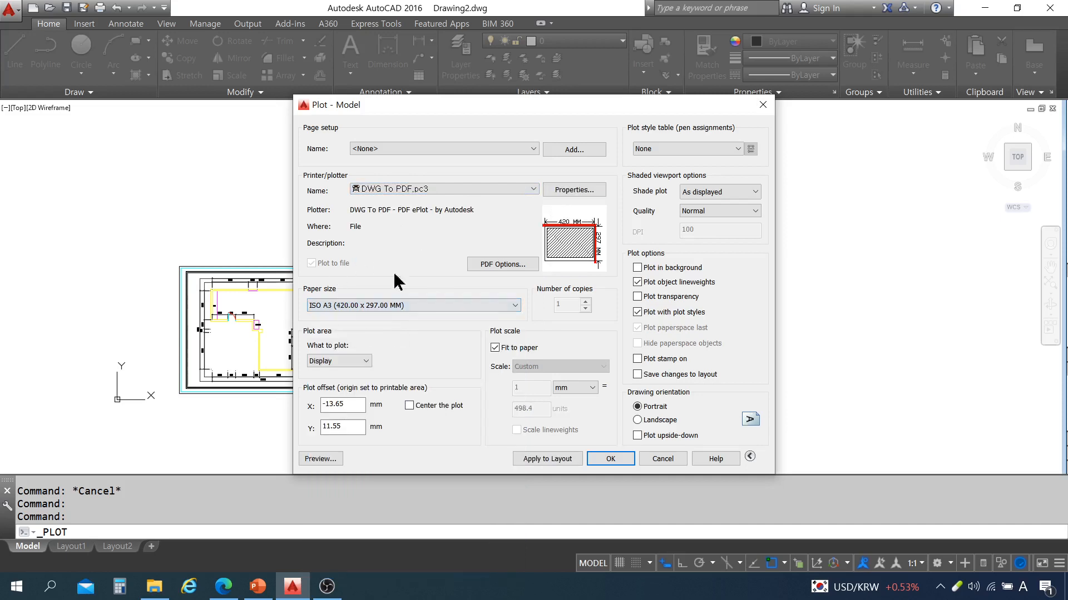
- Set the plot area to a window around the large sheet's outer border, centered on the paper in landscape orientation
left_click(338, 361)
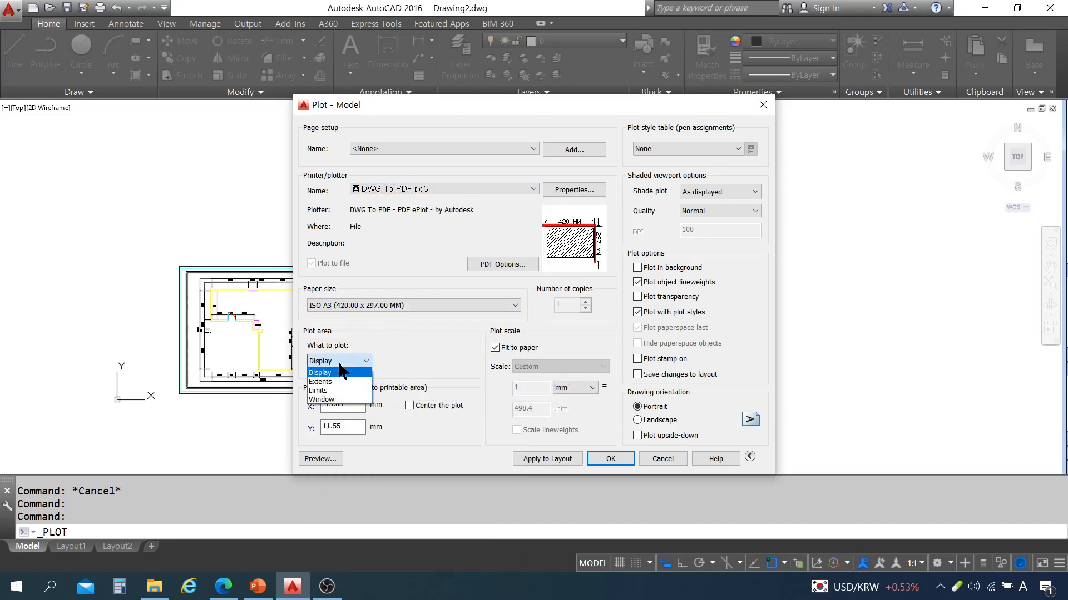
left_click(336, 400)
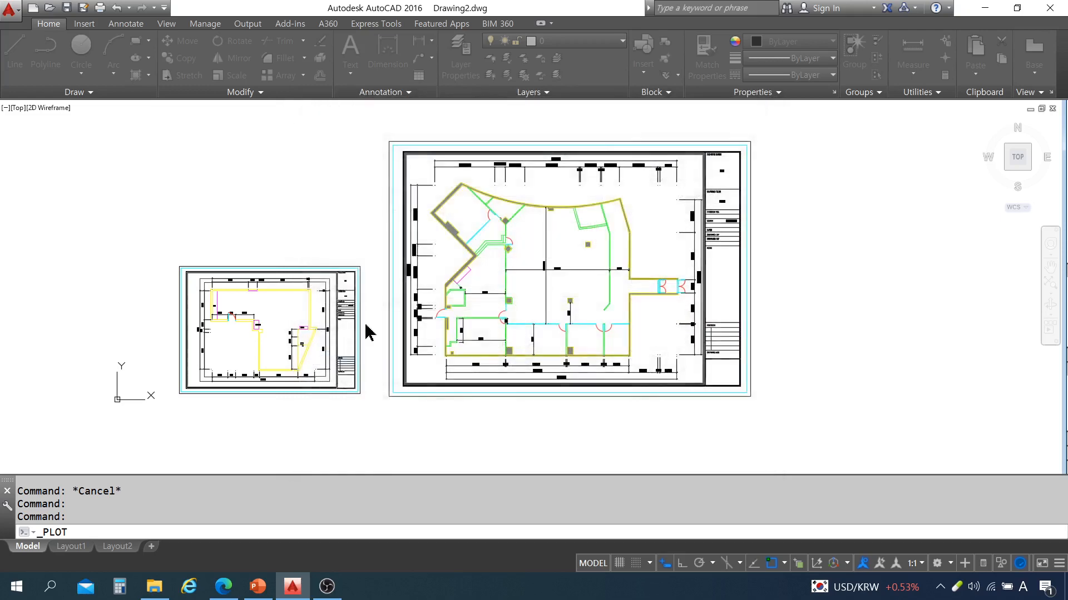
left_click(389, 140)
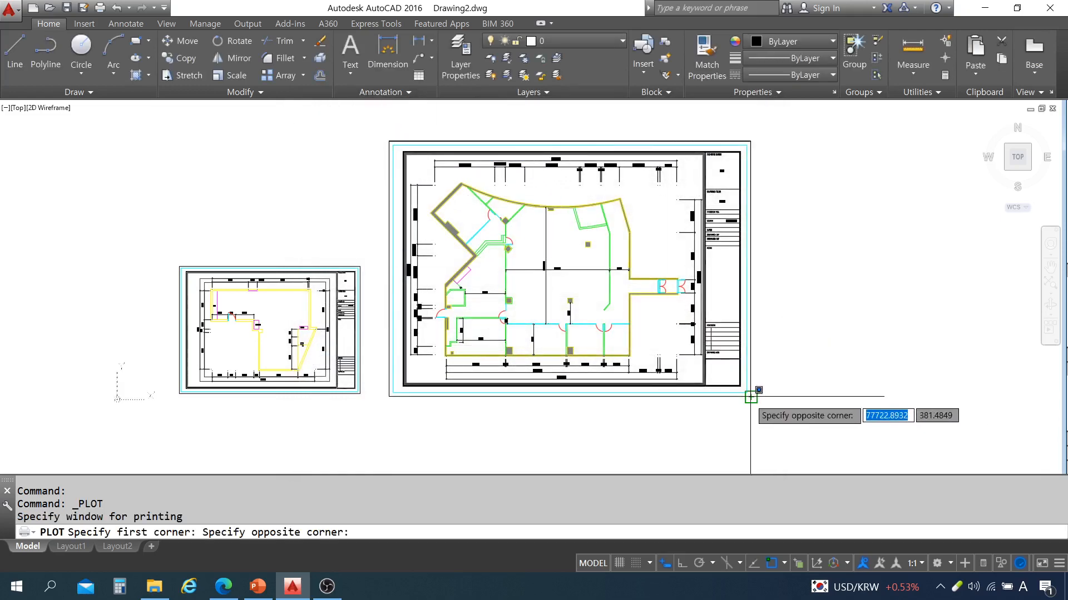
left_click(750, 396)
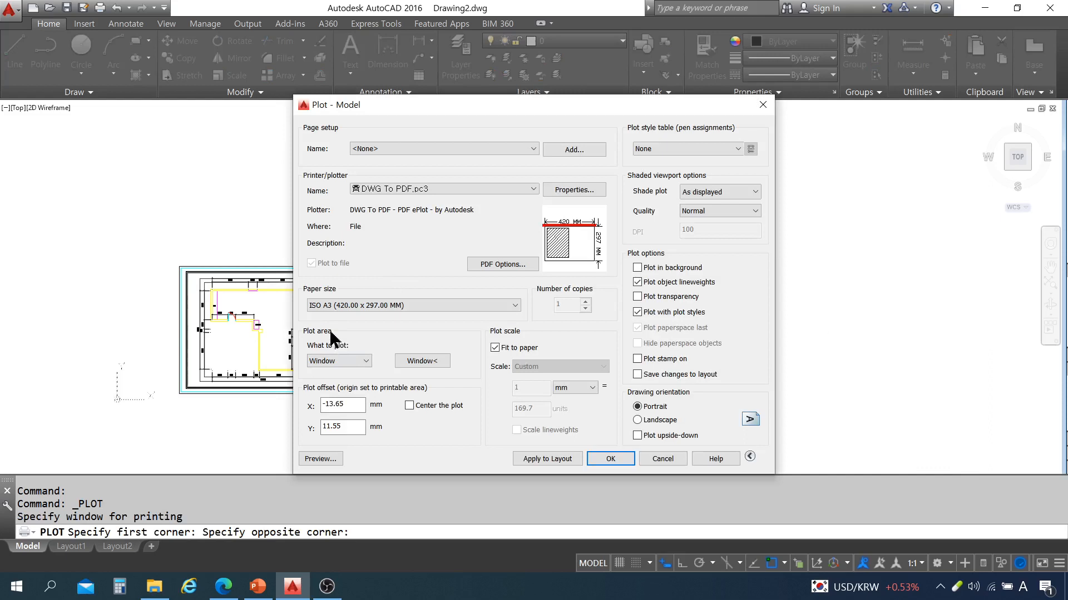
left_click(408, 406)
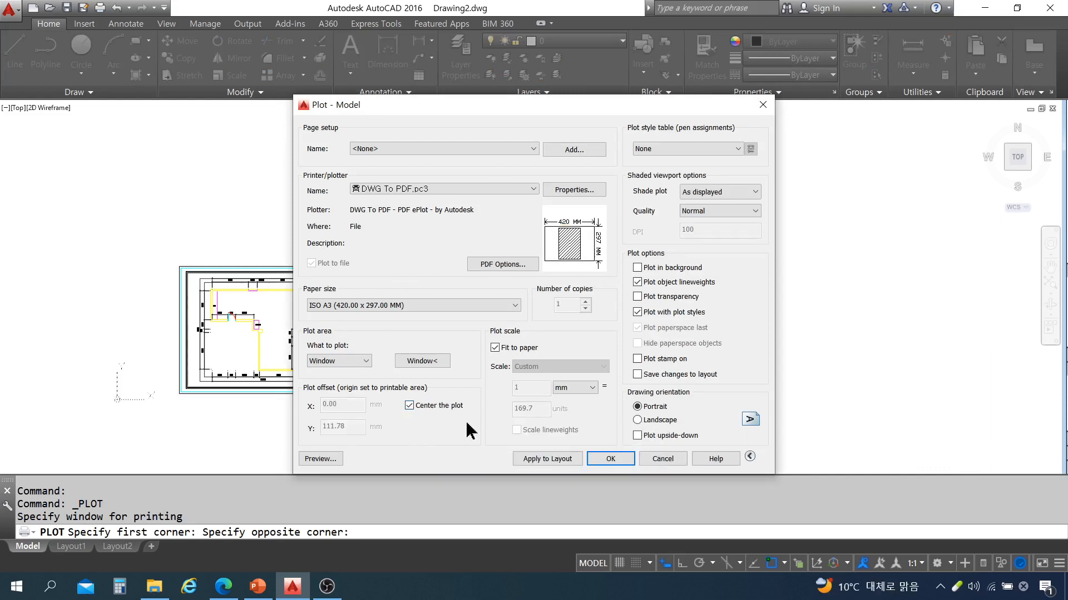
left_click(662, 422)
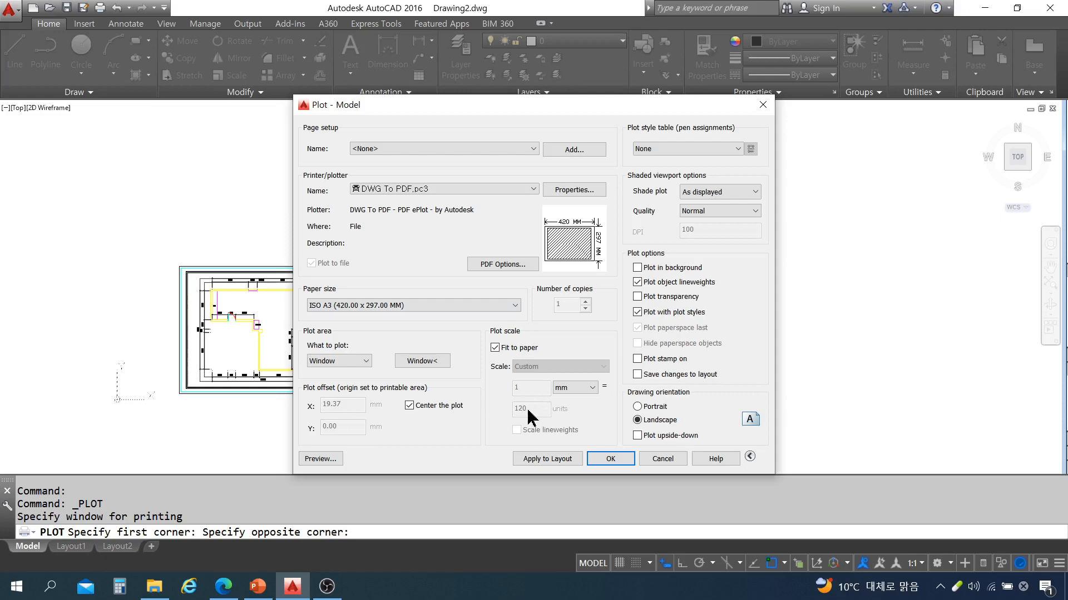
- Compare the fitted plot scale with the large sheet's title block, and close the plot setup without plotting
left_click_drag(541, 106, 541, 422)
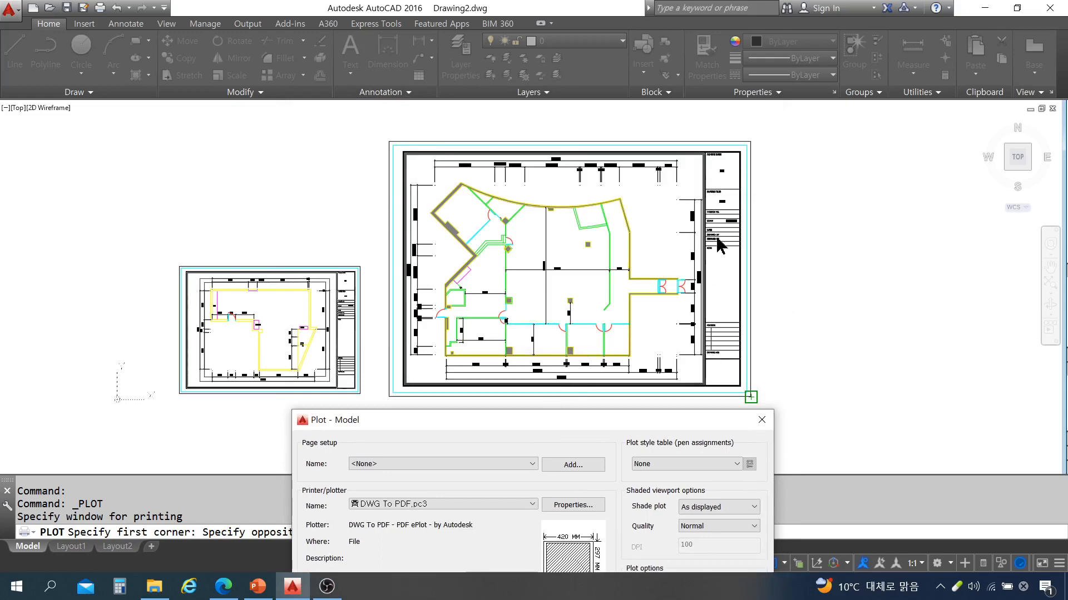
left_click_drag(511, 430, 528, 163)
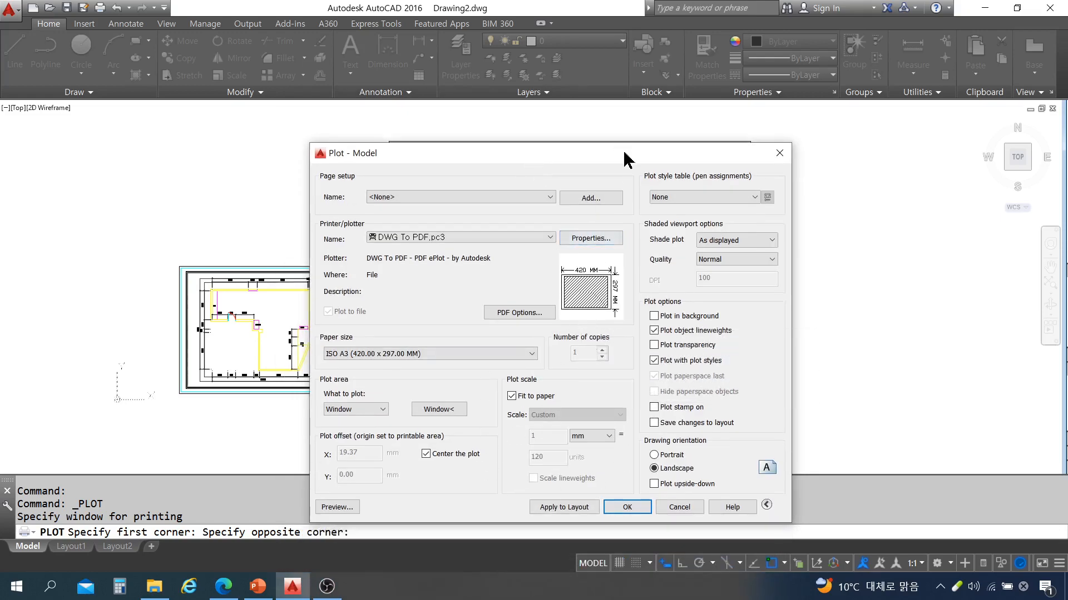
left_click_drag(769, 156, 769, 122)
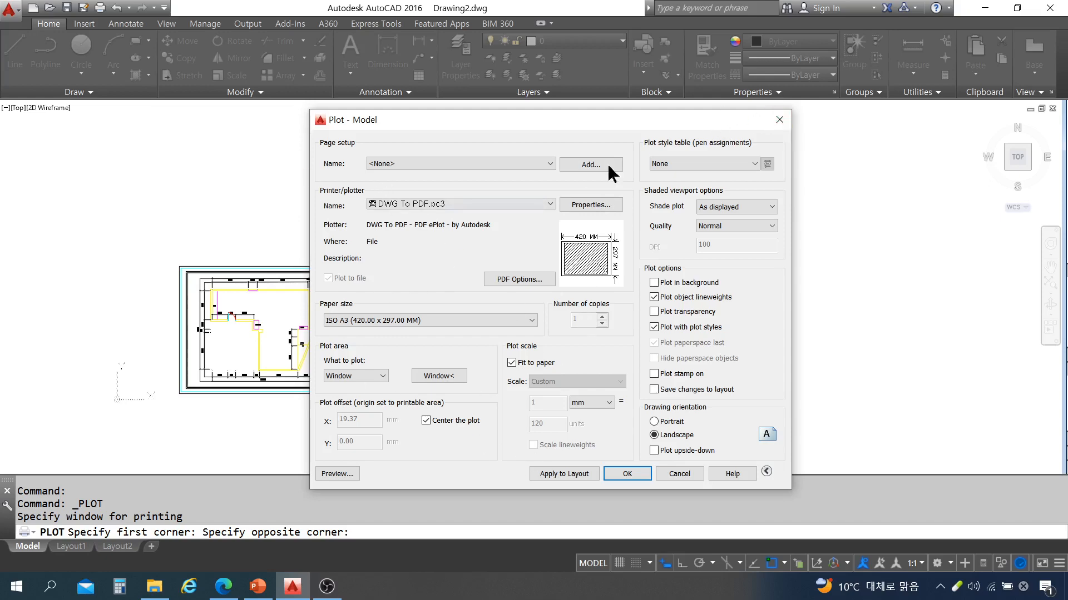
left_click_drag(623, 127, 614, 448)
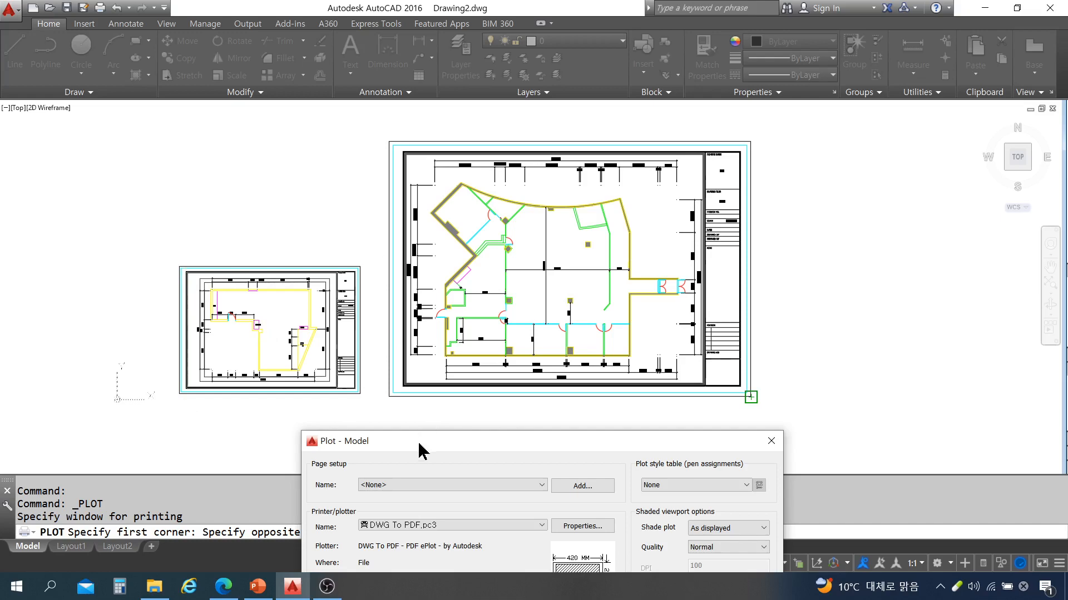
left_click_drag(422, 451, 412, 106)
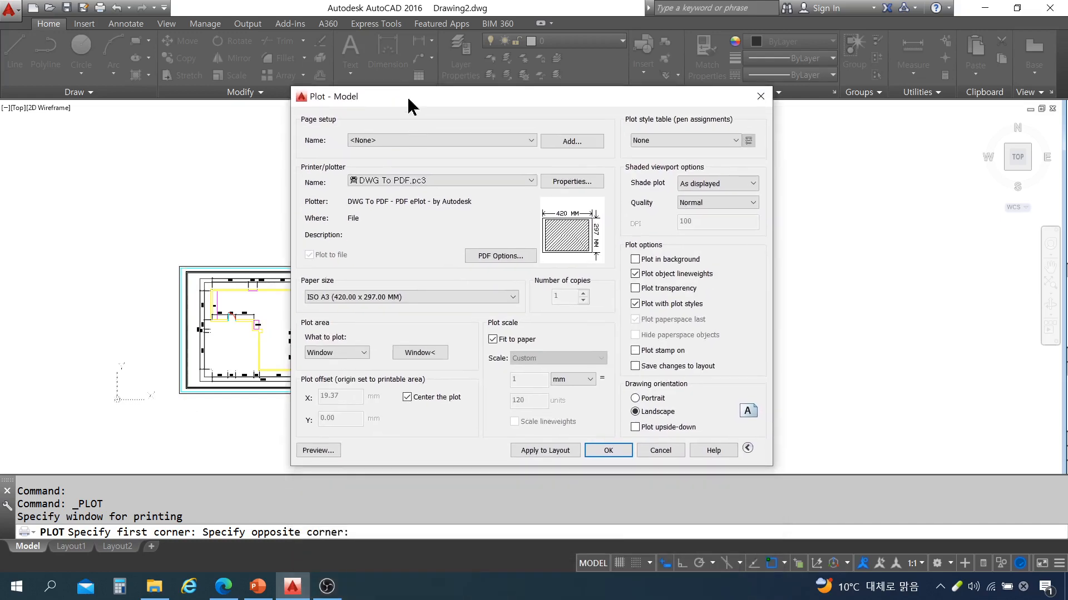
left_click(669, 453)
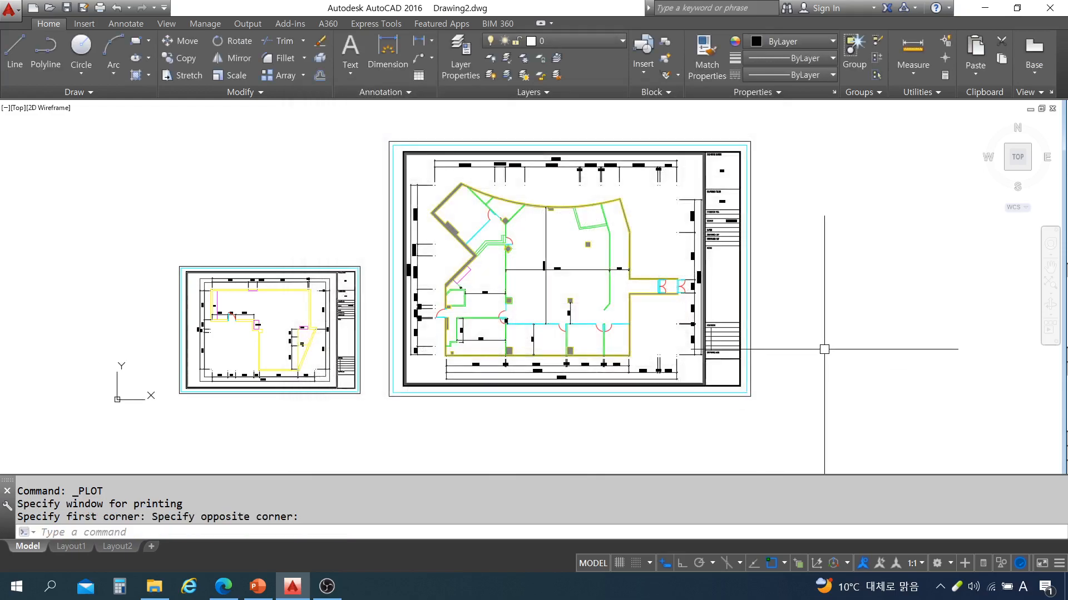